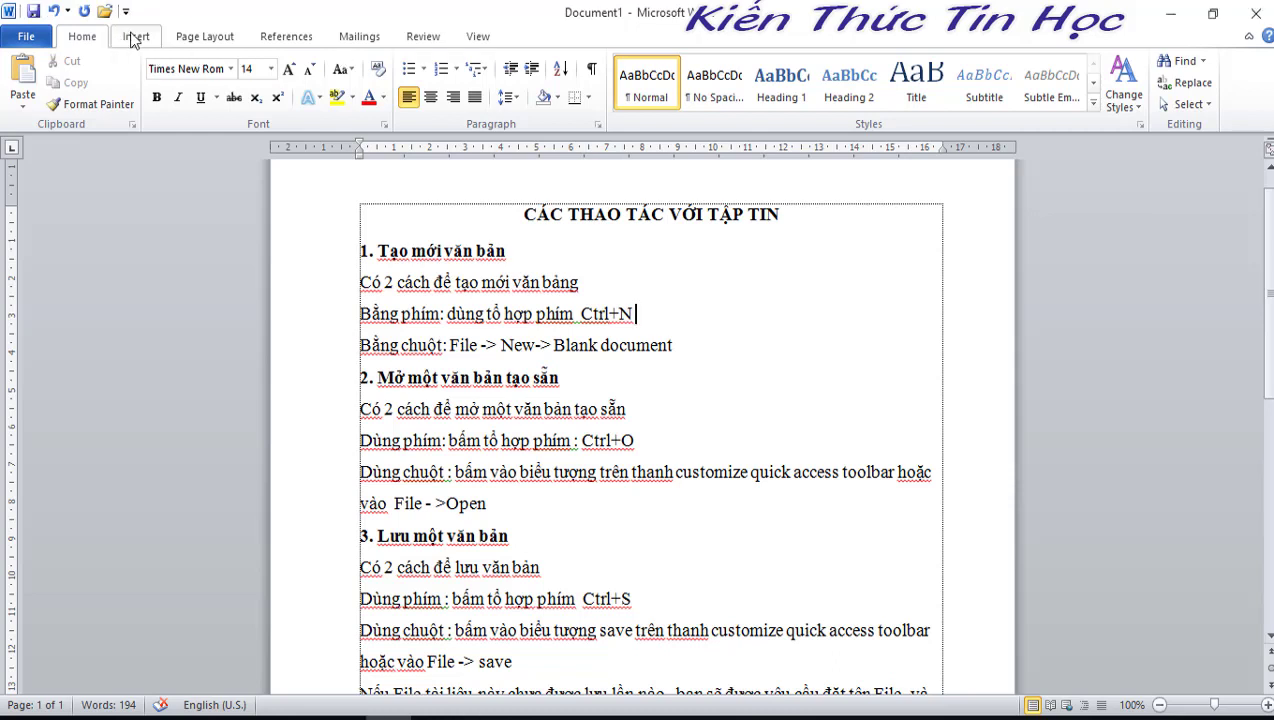
- Add the New command to the Quick Access Toolbar from its dropdown list
left_click(140, 38)
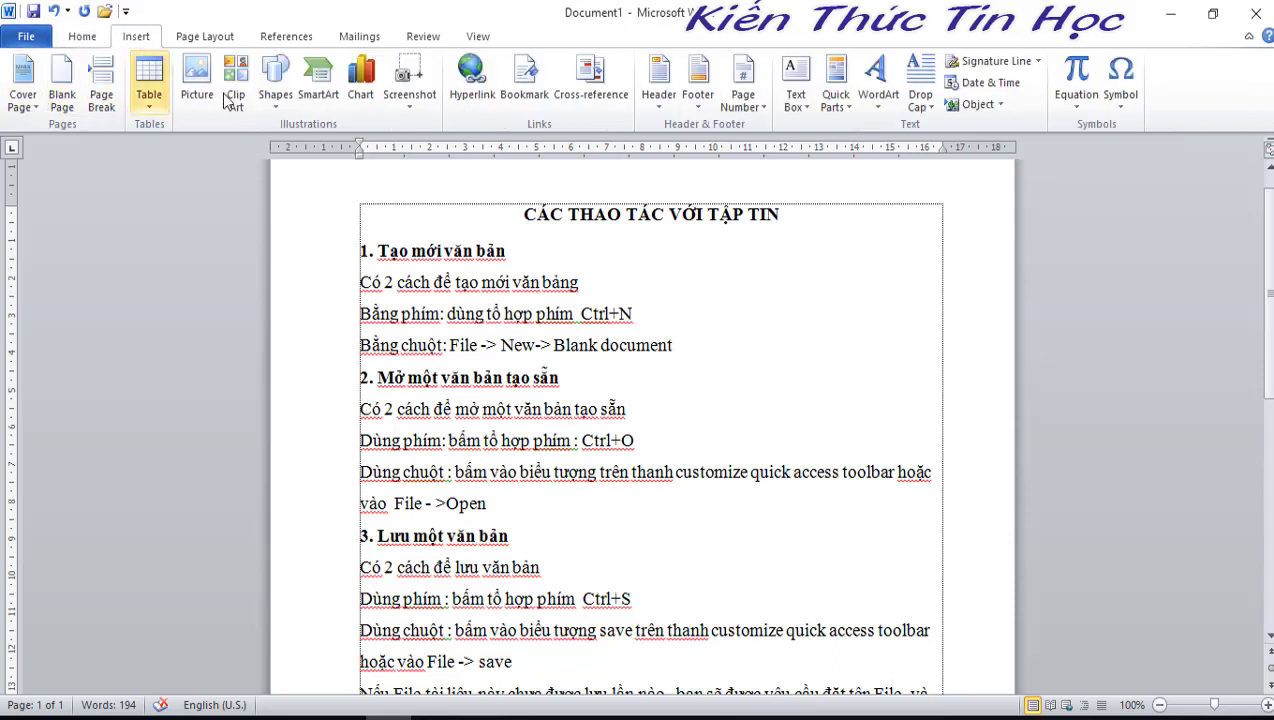
left_click(78, 39)
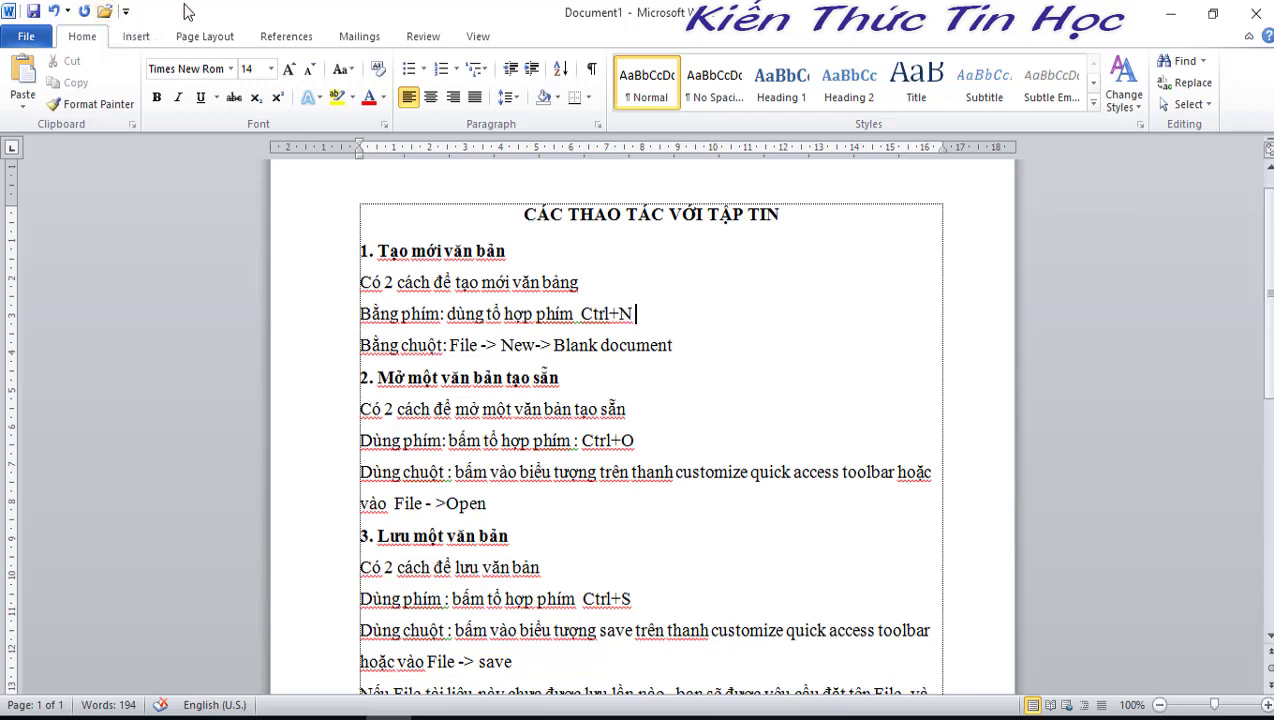
left_click(128, 12)
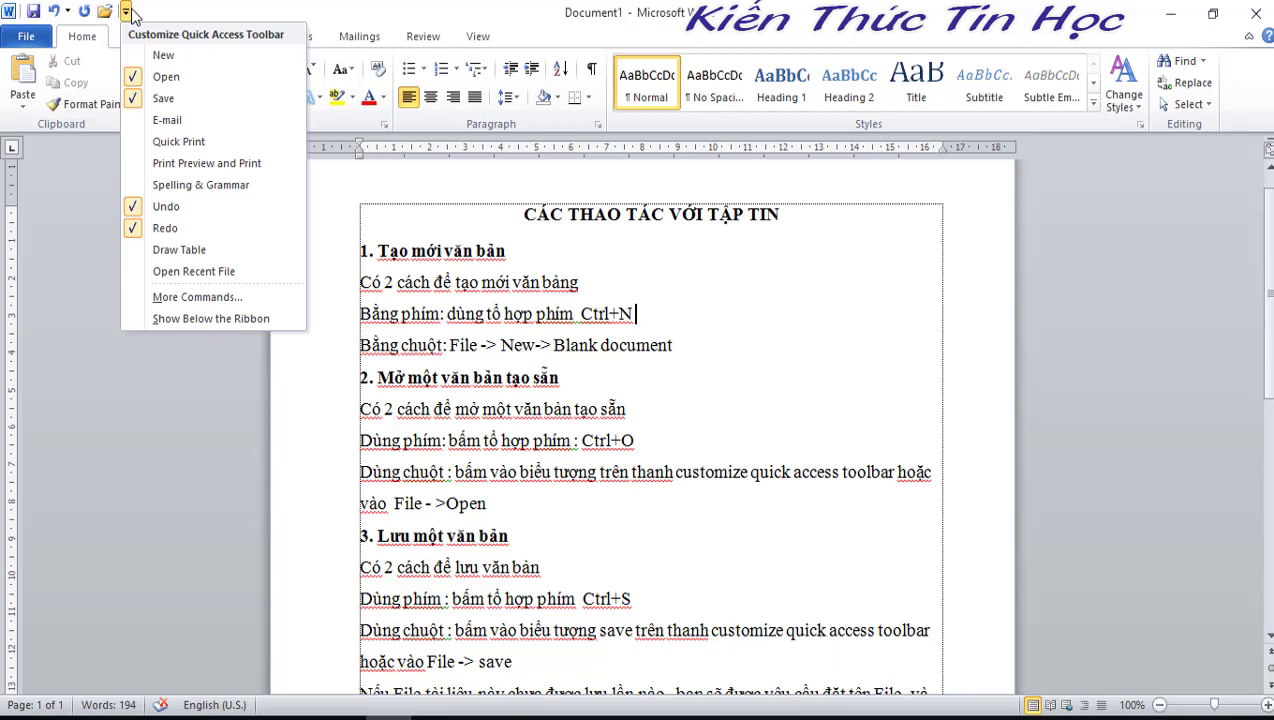
left_click(155, 58)
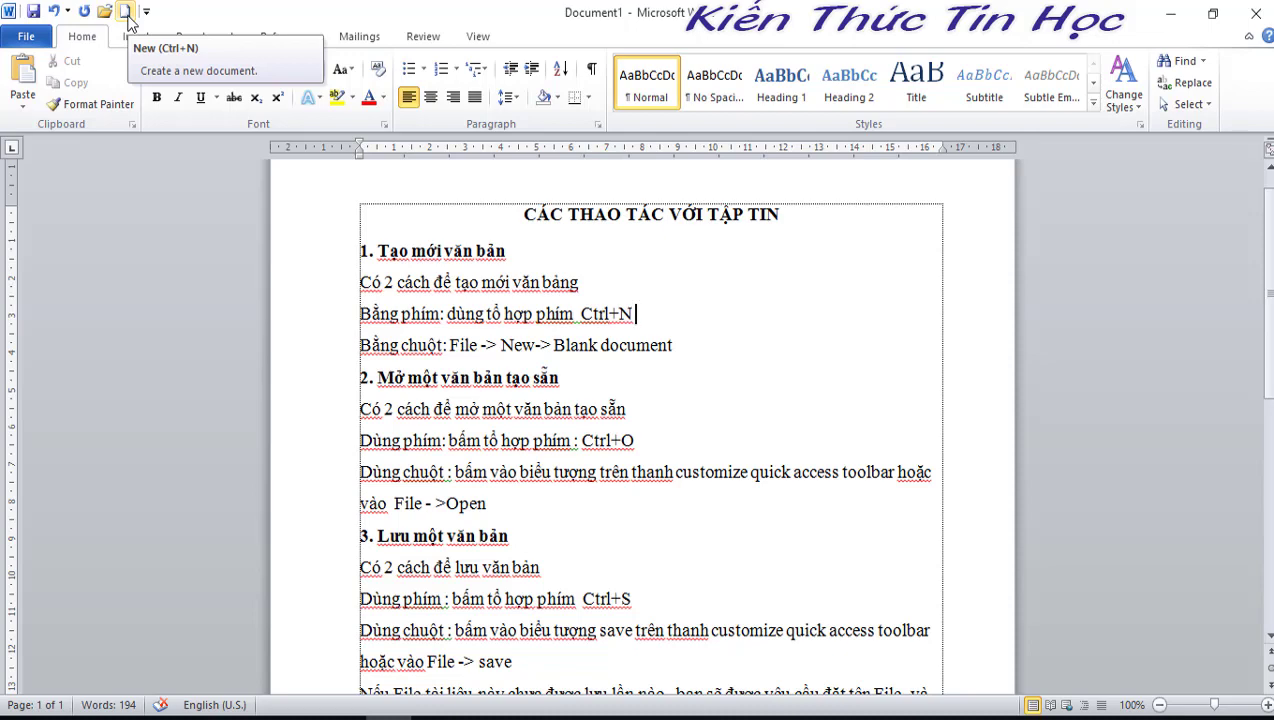
- Add Copy to the Quick Access Toolbar through Word Options and apply the change
left_click(26, 37)
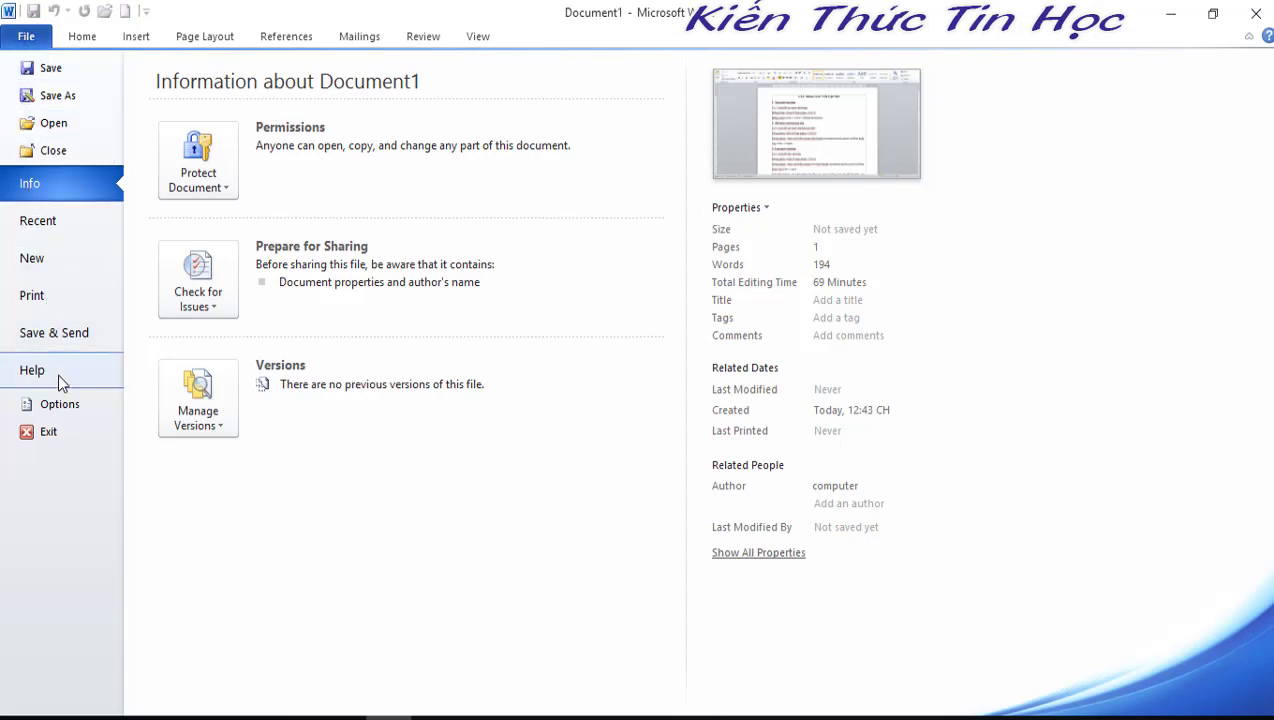
left_click(60, 400)
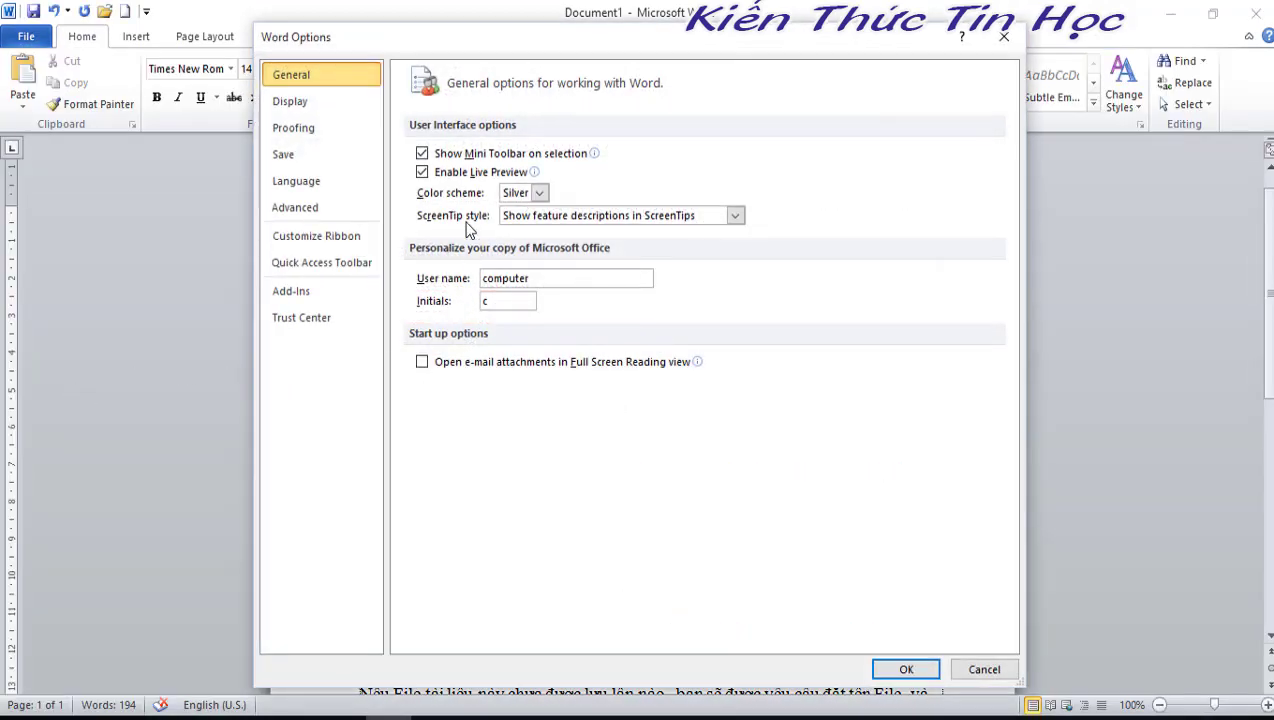
left_click(323, 264)
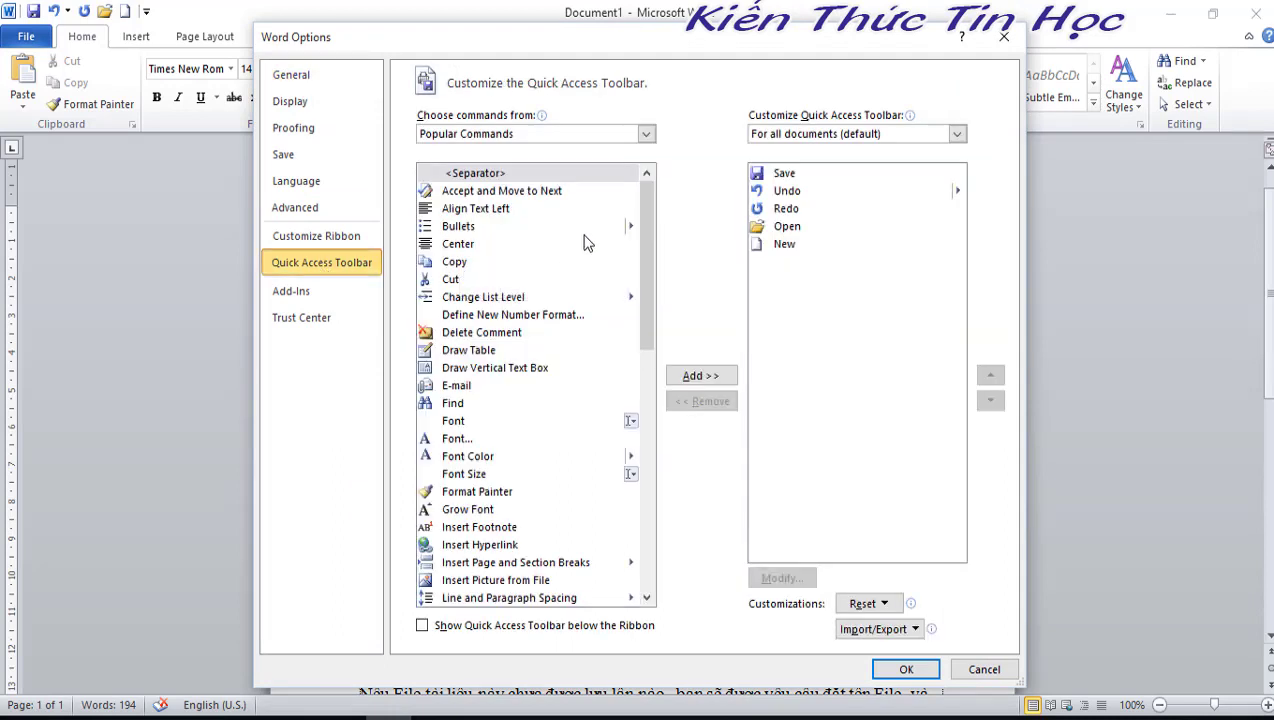
left_click(459, 262)
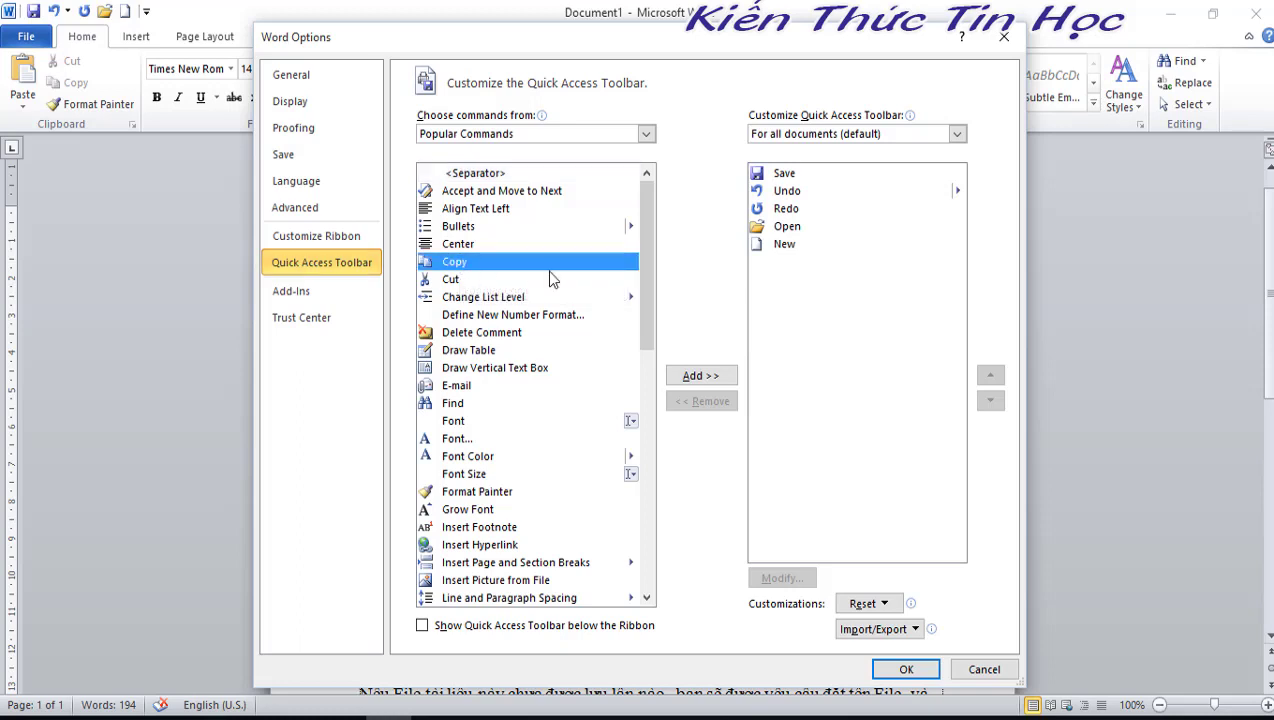
left_click(713, 378)
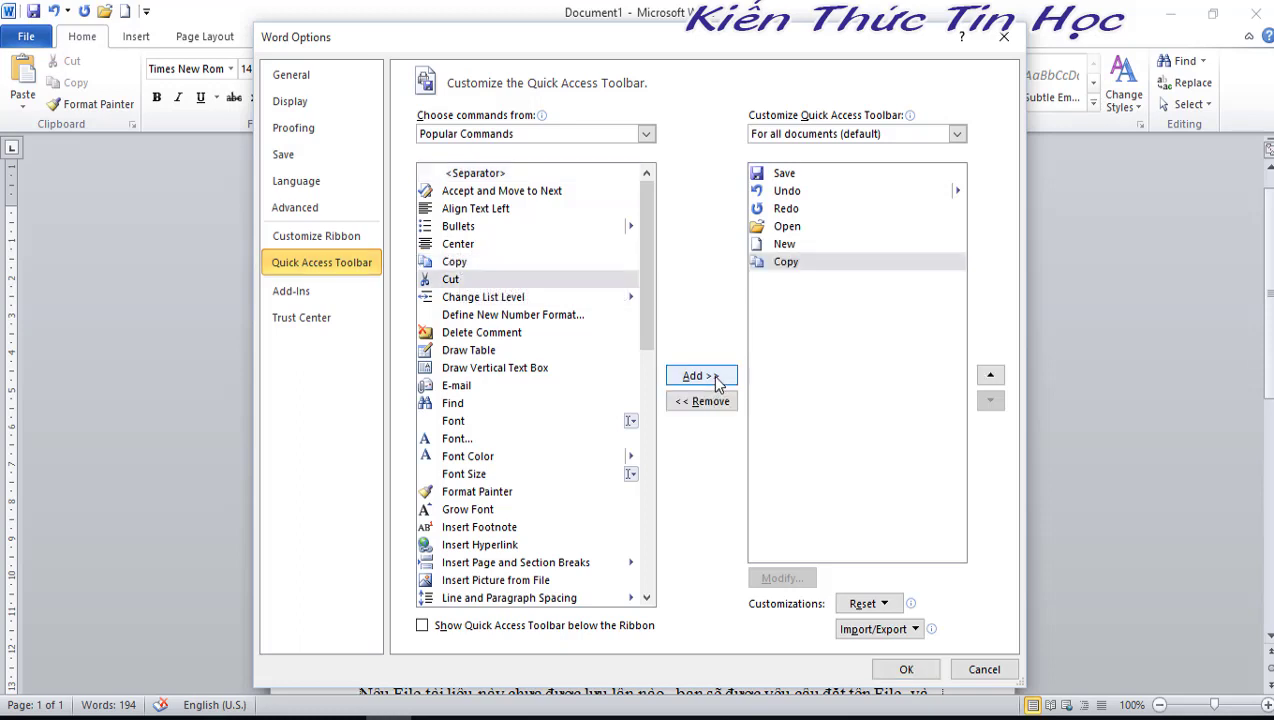
left_click(906, 670)
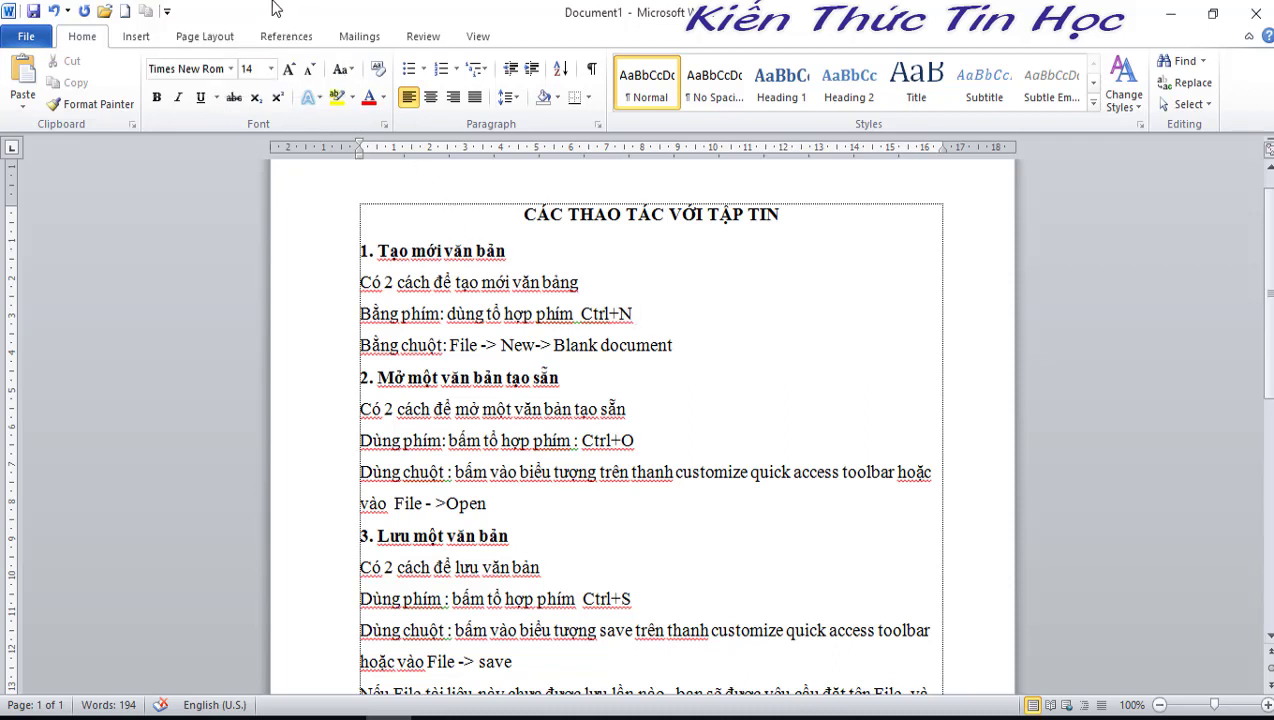
- Remove Copy from the Quick Access Toolbar in Word Options, keeping Open and New
left_click(24, 37)
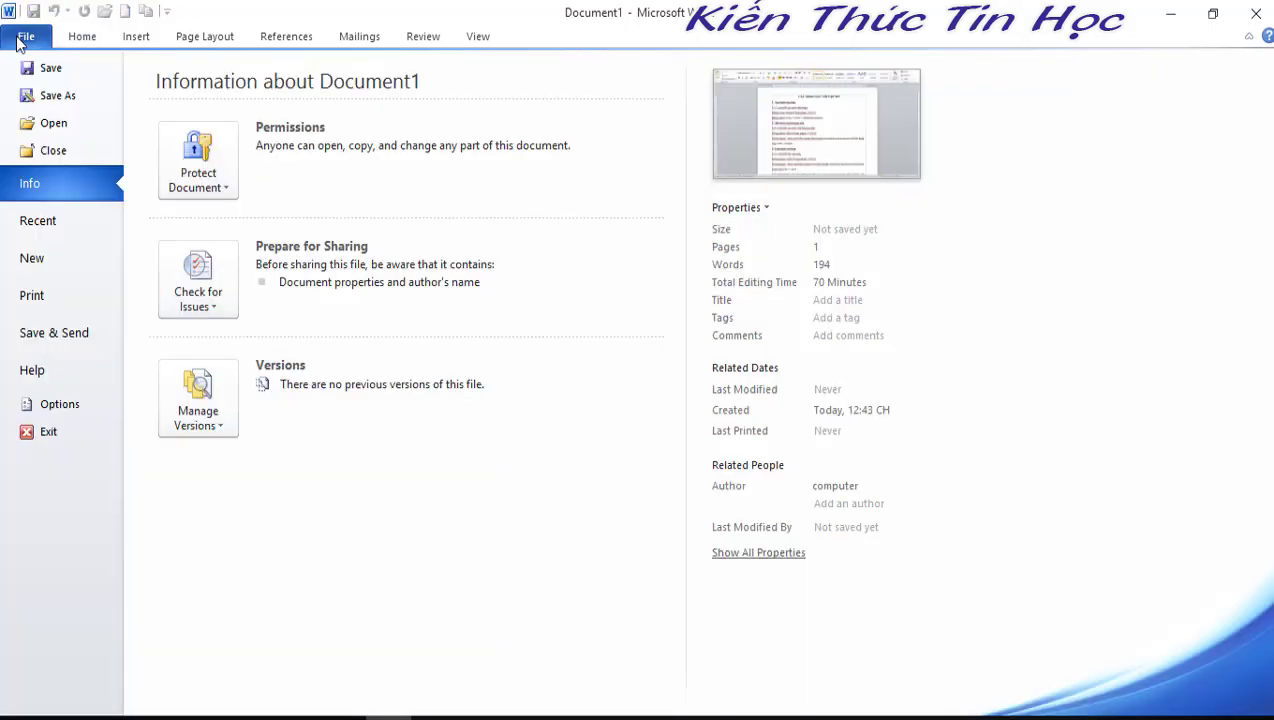
left_click(60, 404)
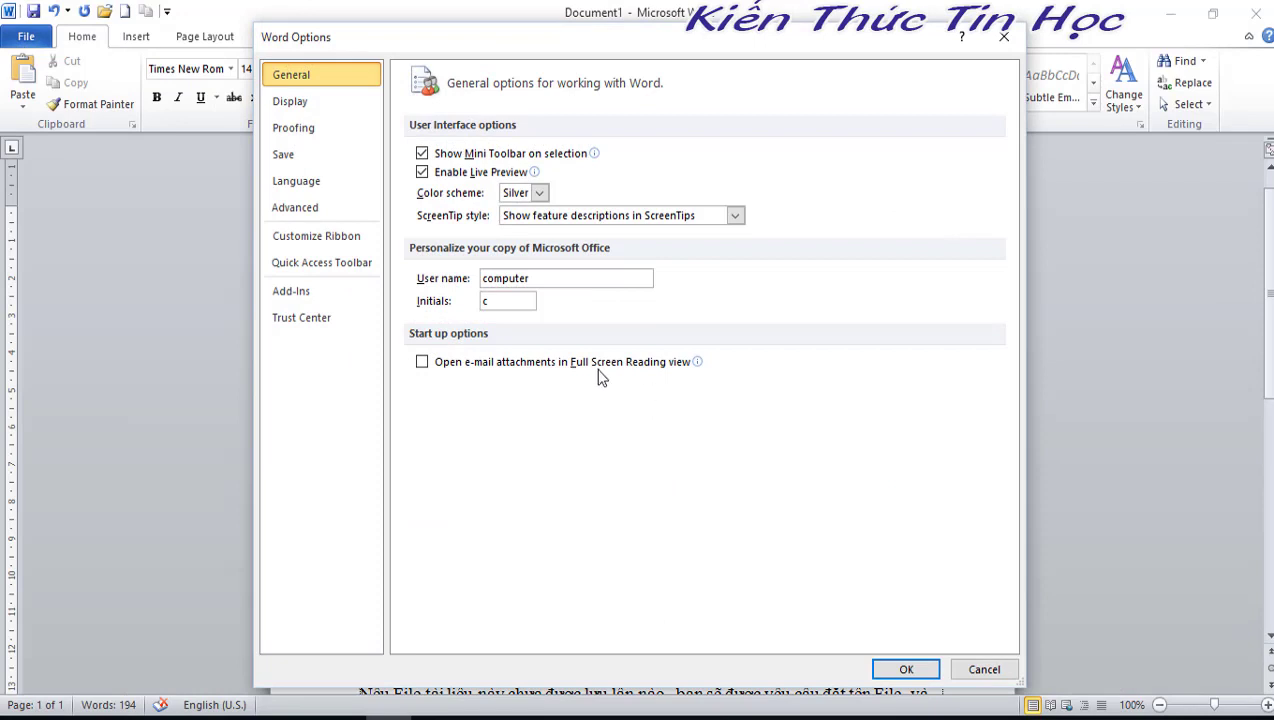
left_click(337, 265)
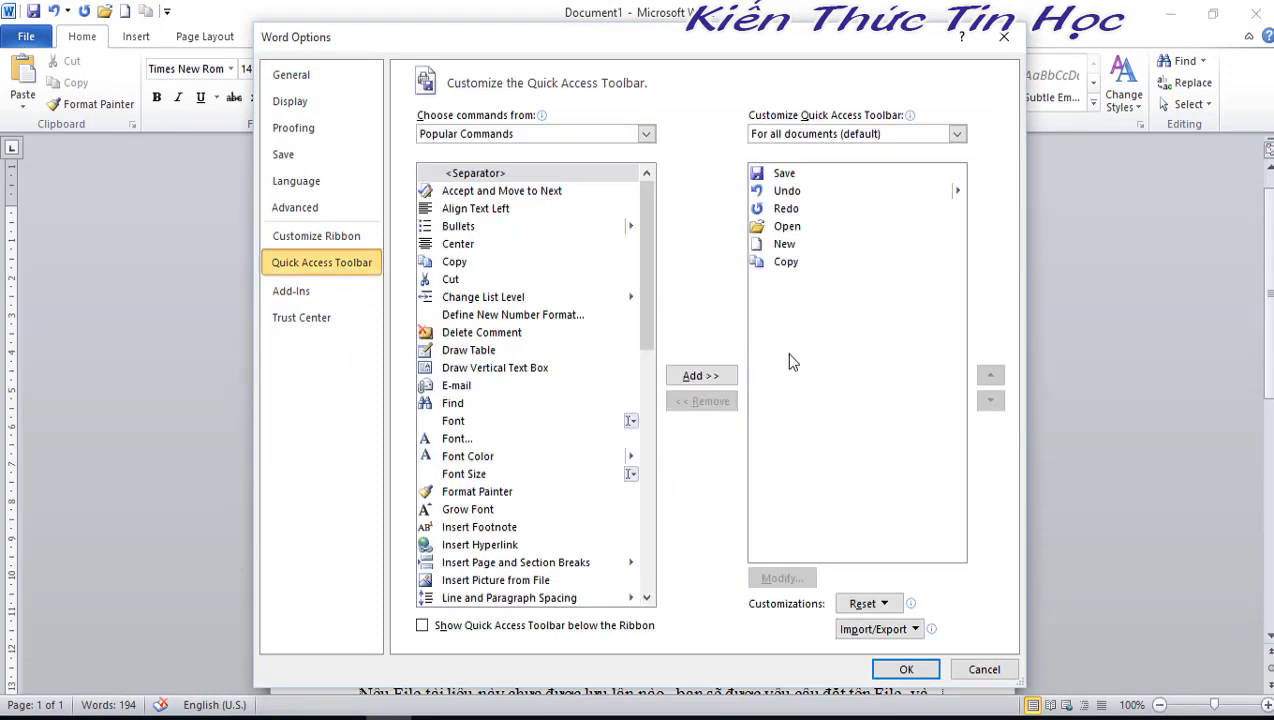
left_click(788, 262)
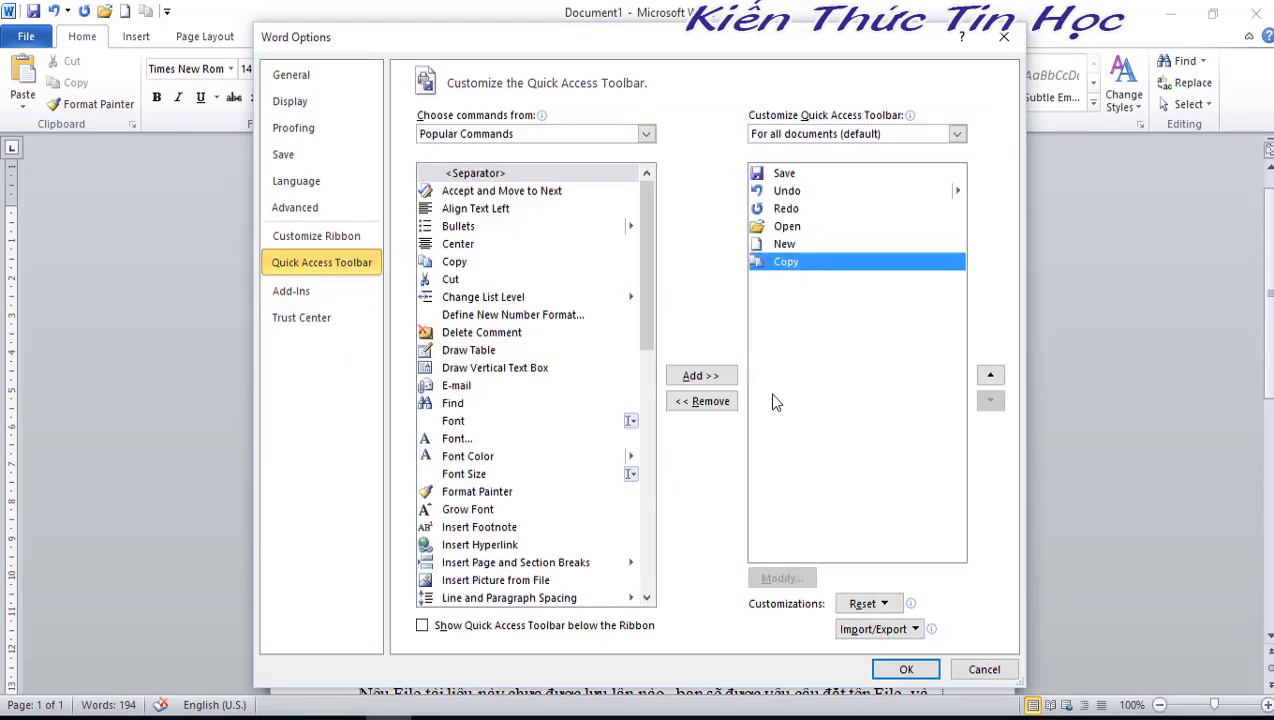
left_click(726, 404)
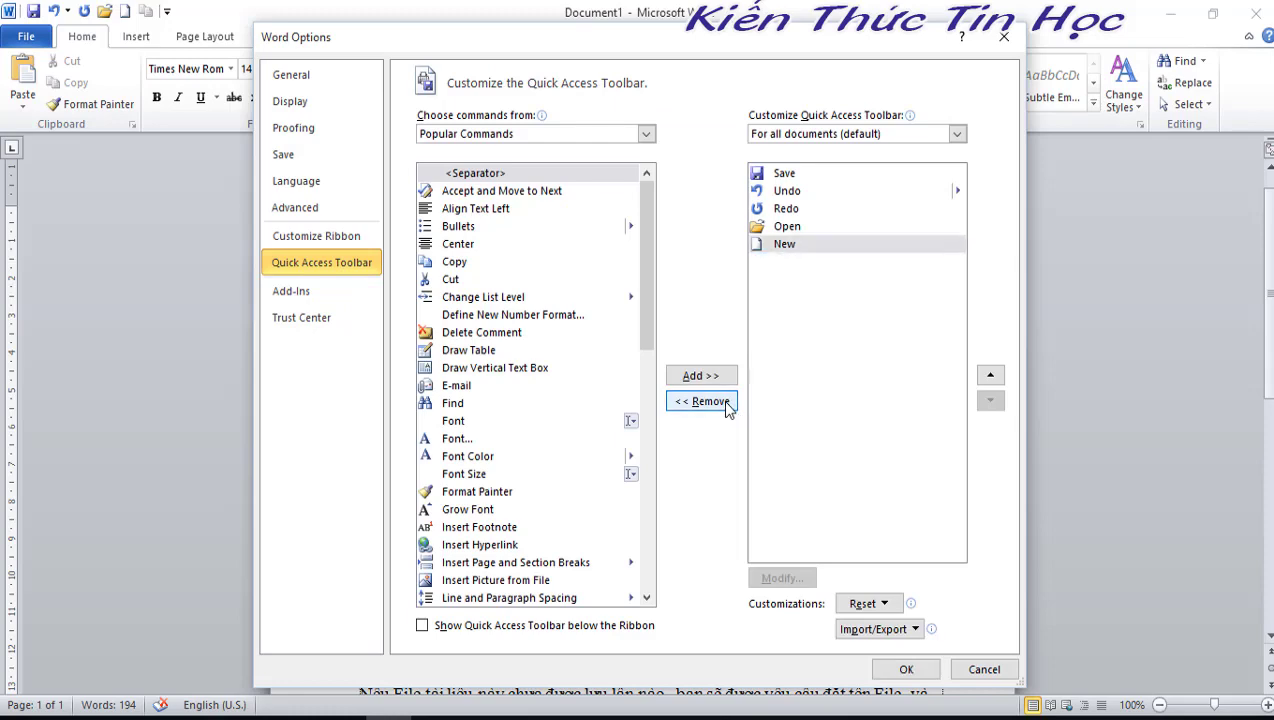
left_click(906, 670)
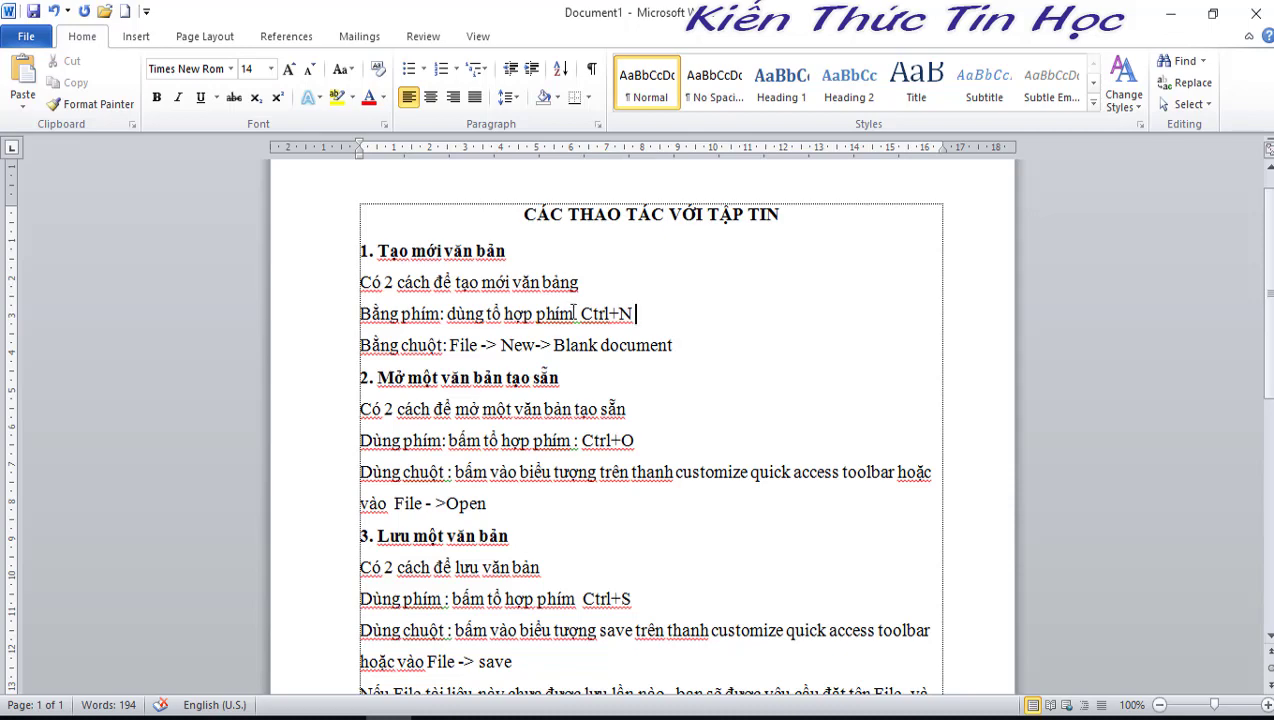
left_click(30, 38)
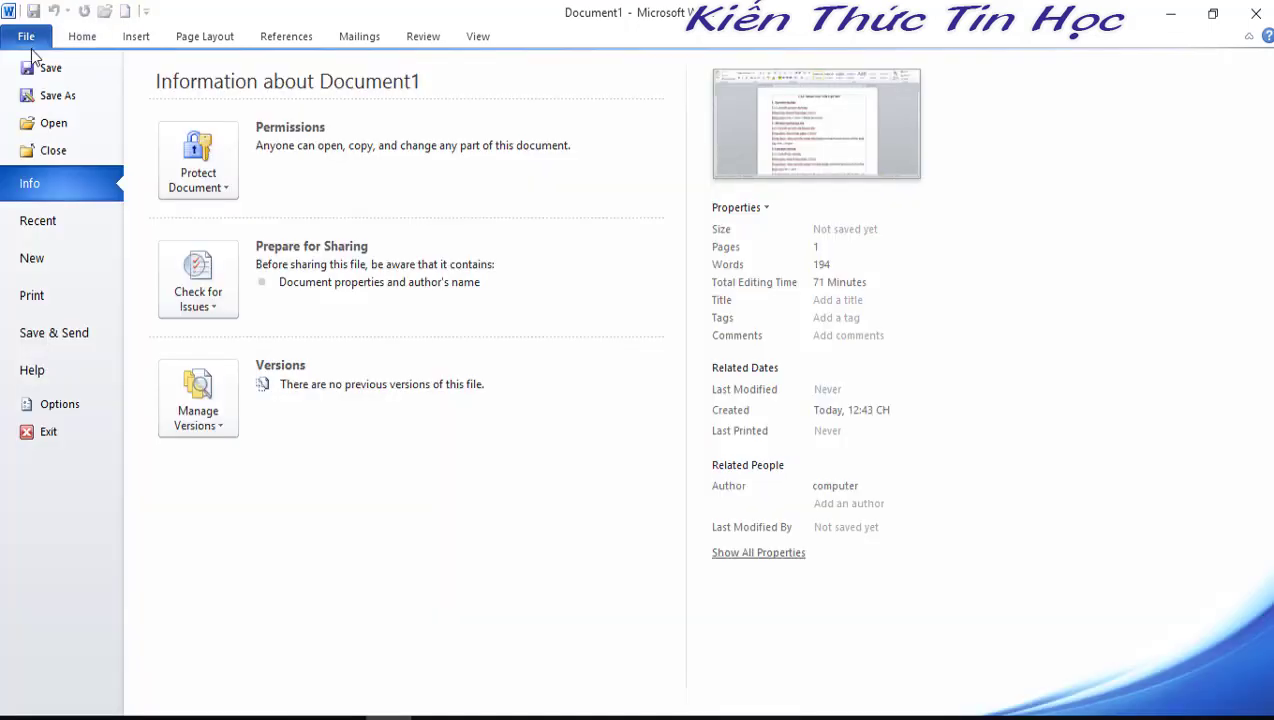
left_click(60, 257)
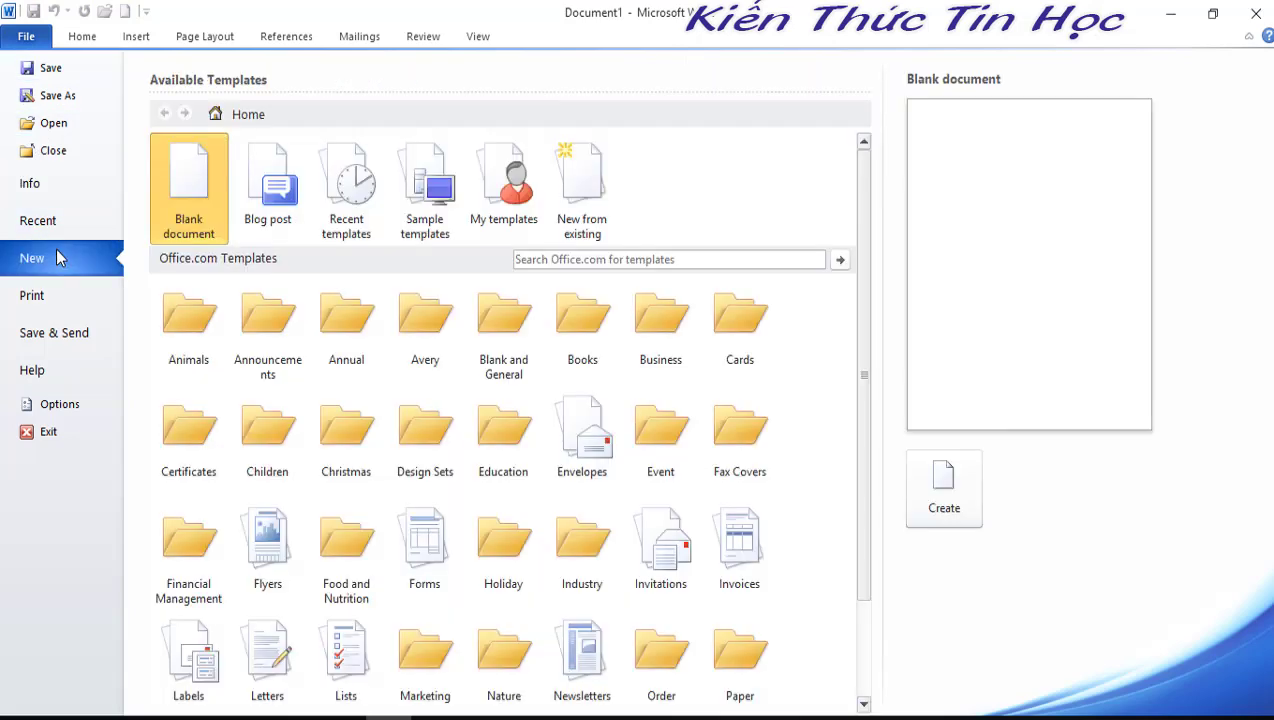
double_click(195, 183)
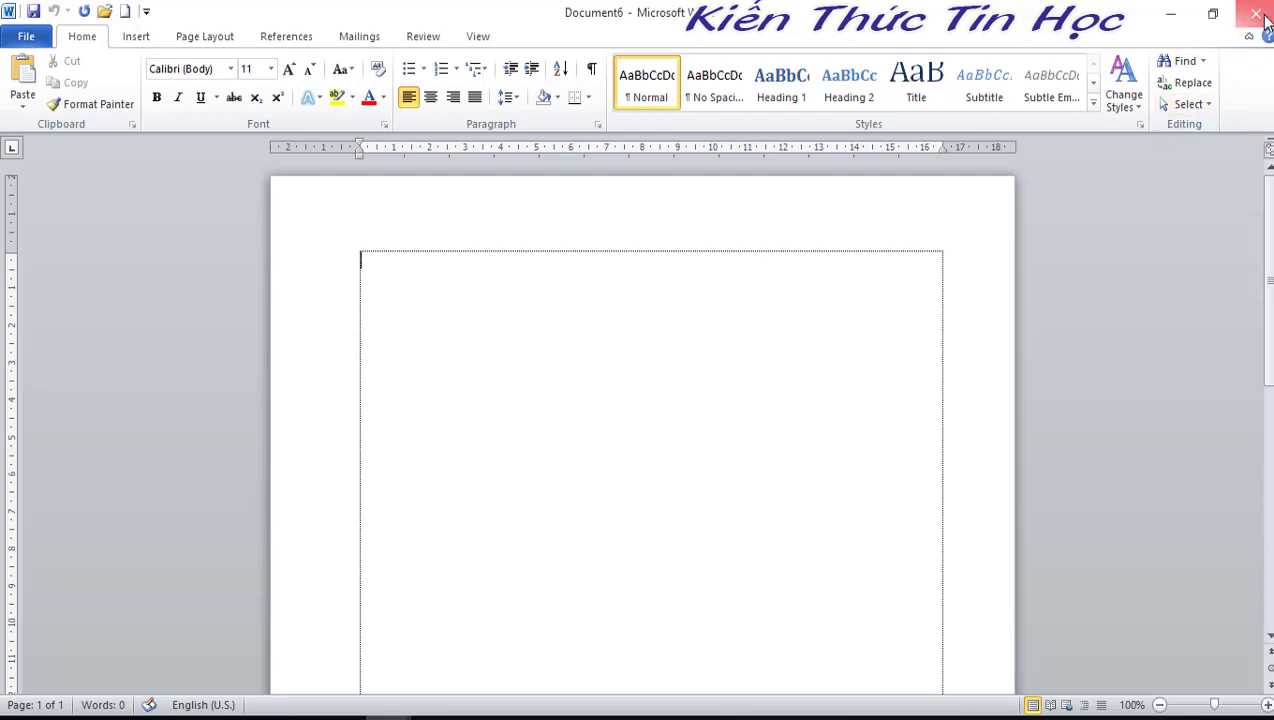
left_click(1258, 14)
left_click(1258, 14)
scroll(683, 326, "down", 1)
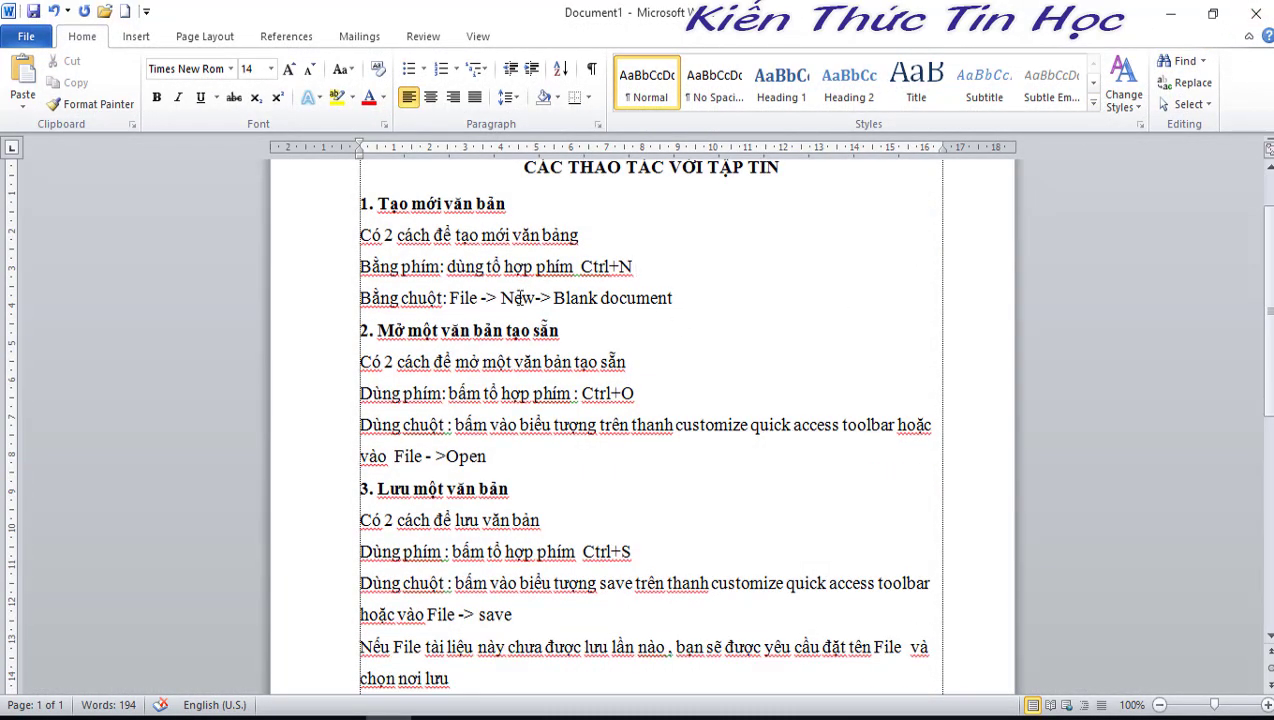
scroll(516, 300, "down", 1)
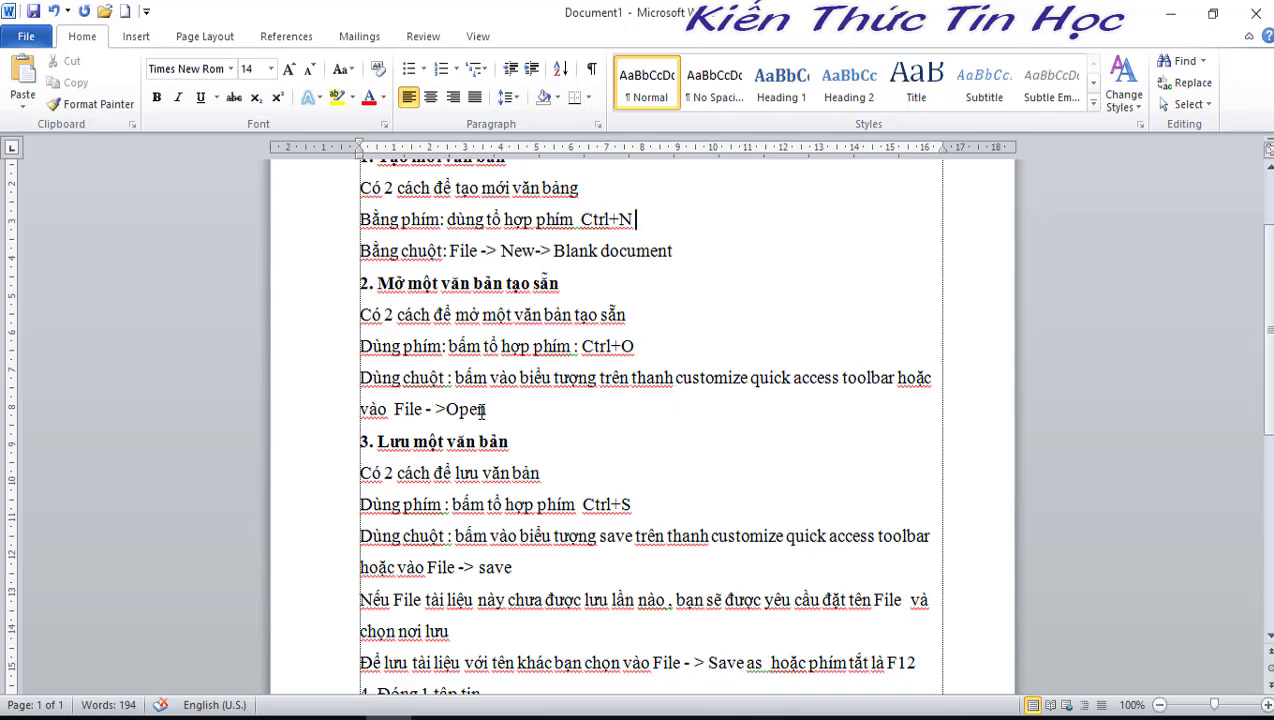
key("ctrl+o")
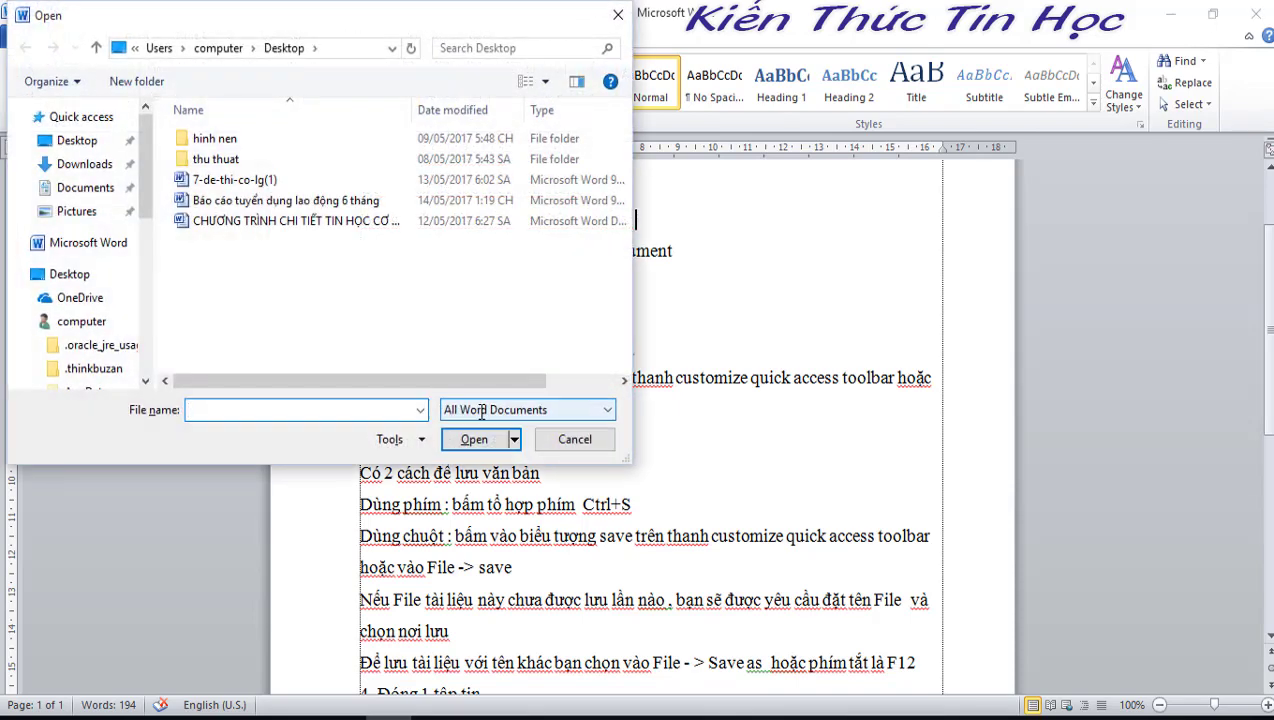
left_click(618, 14)
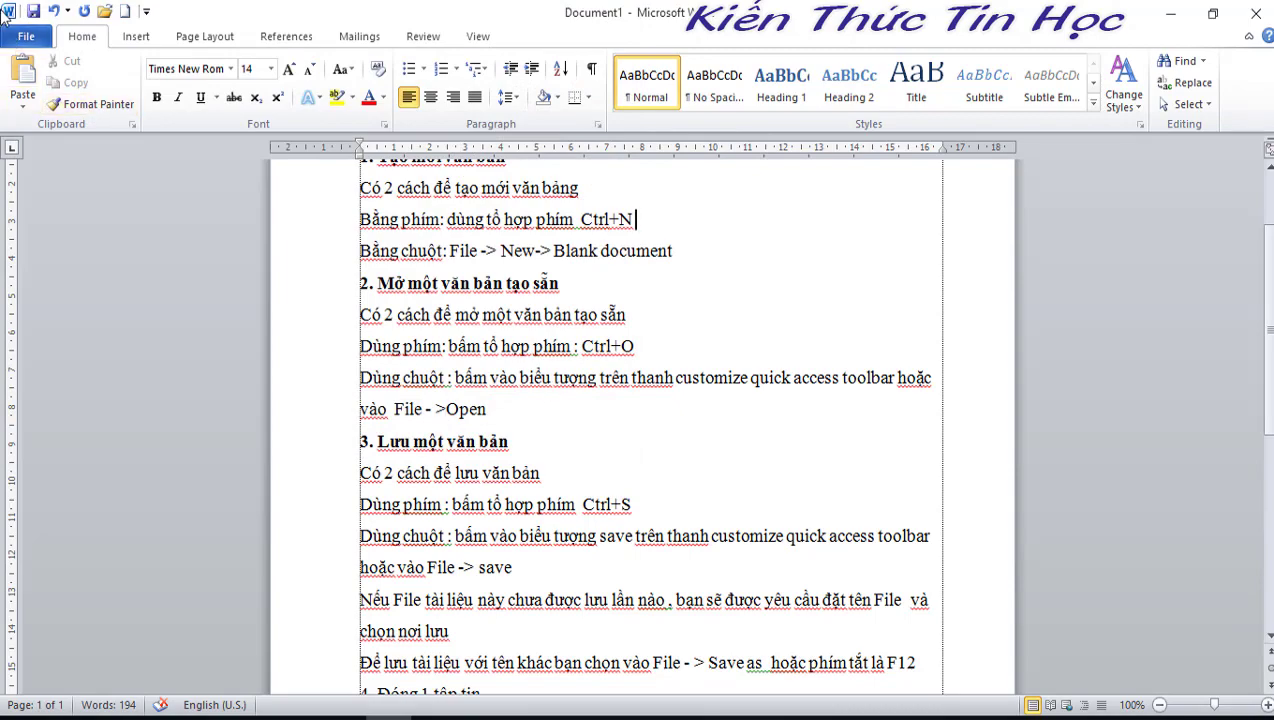
left_click(27, 40)
left_click(45, 127)
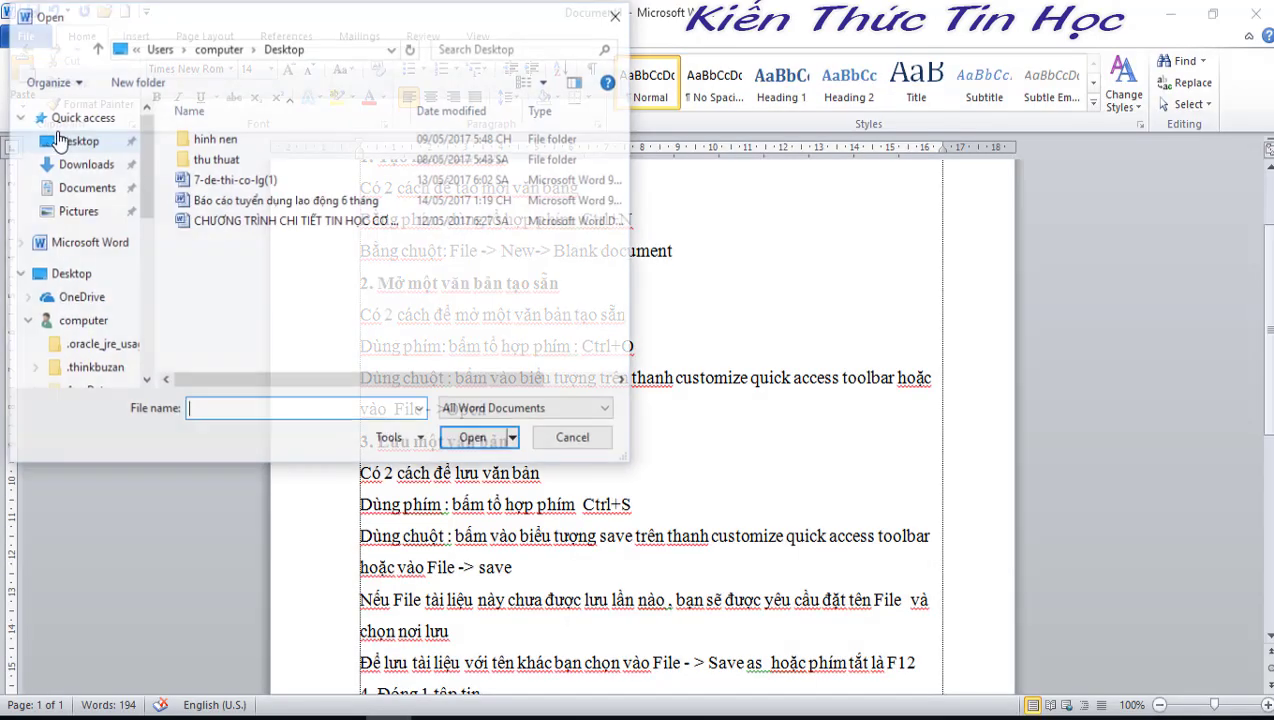
left_click(616, 15)
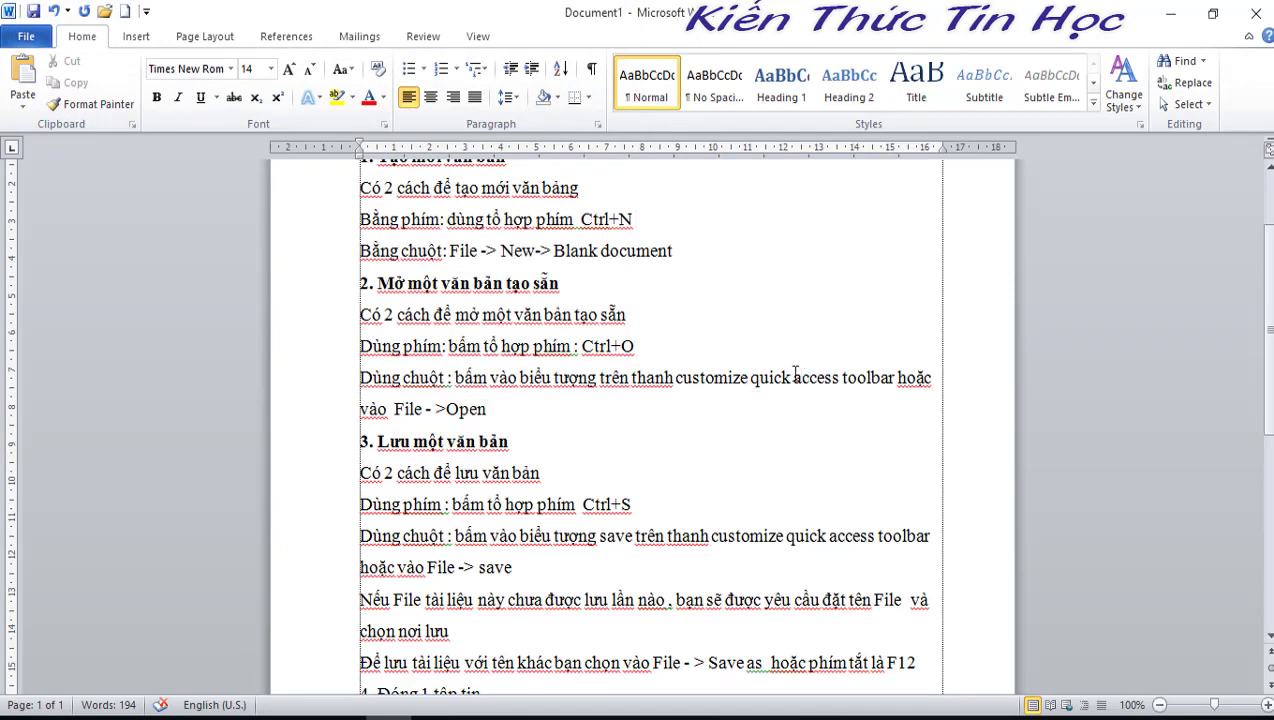
left_click(105, 13)
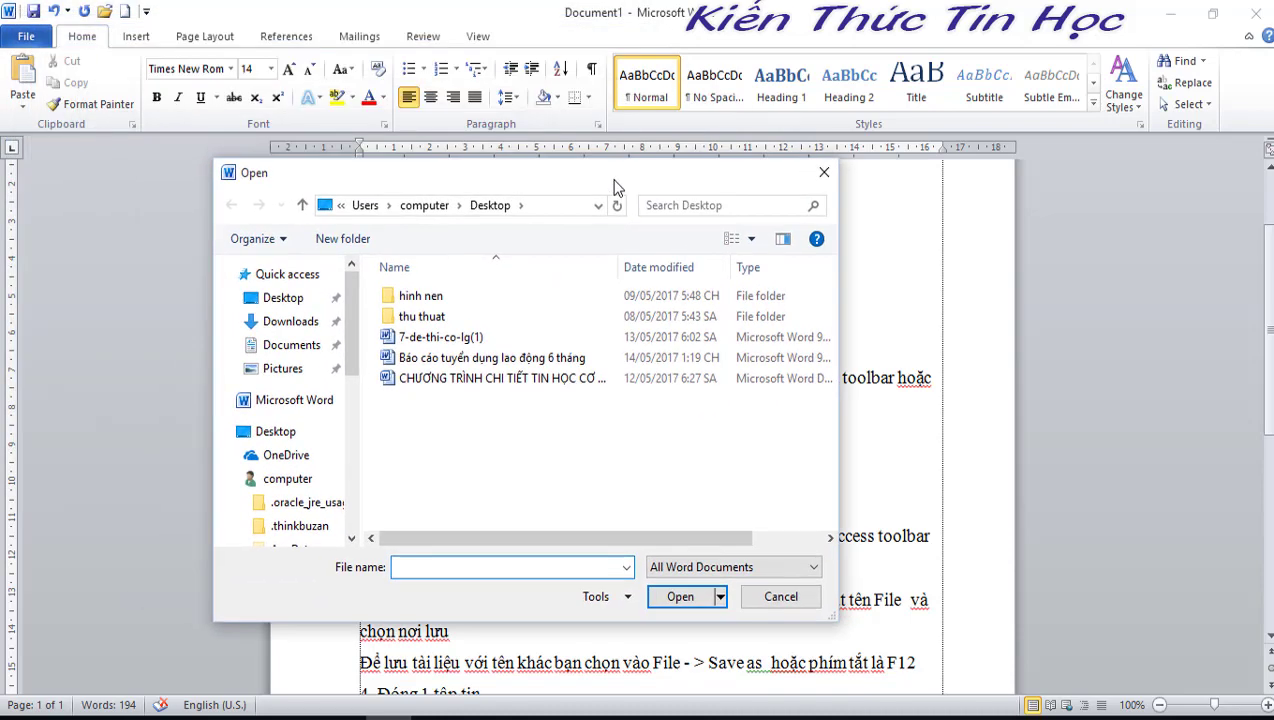
left_click(481, 362)
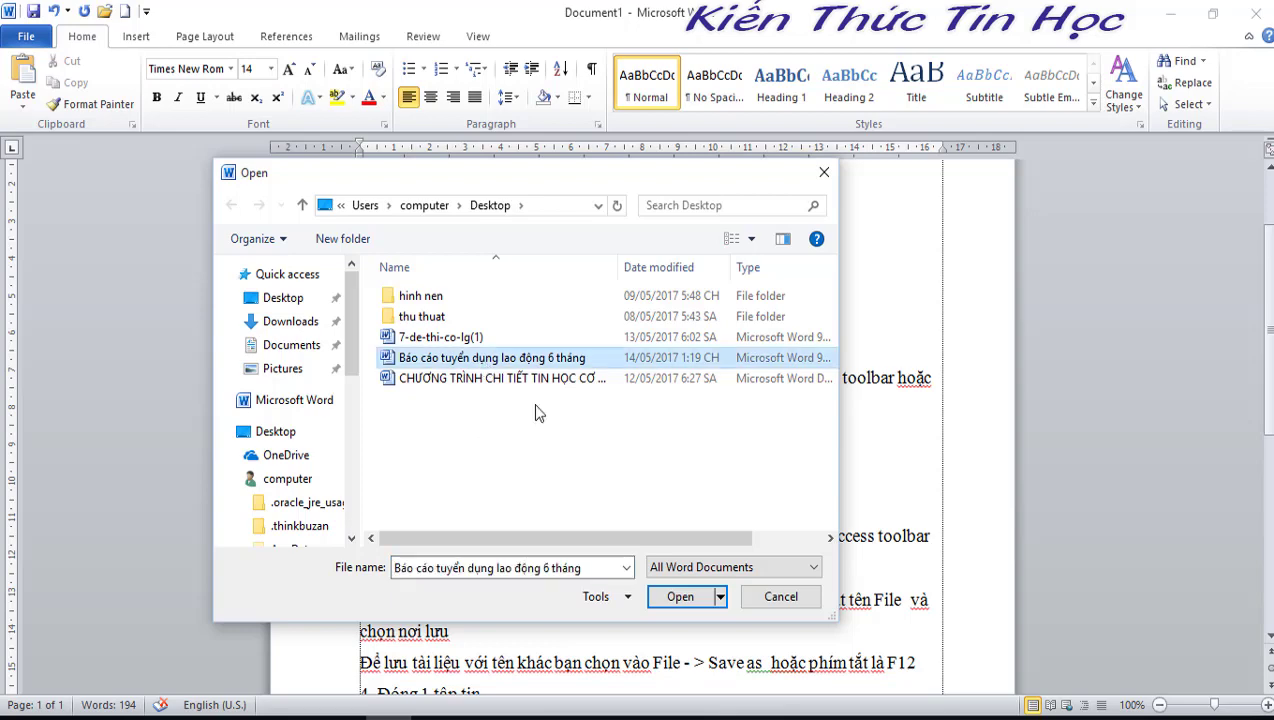
left_click(677, 596)
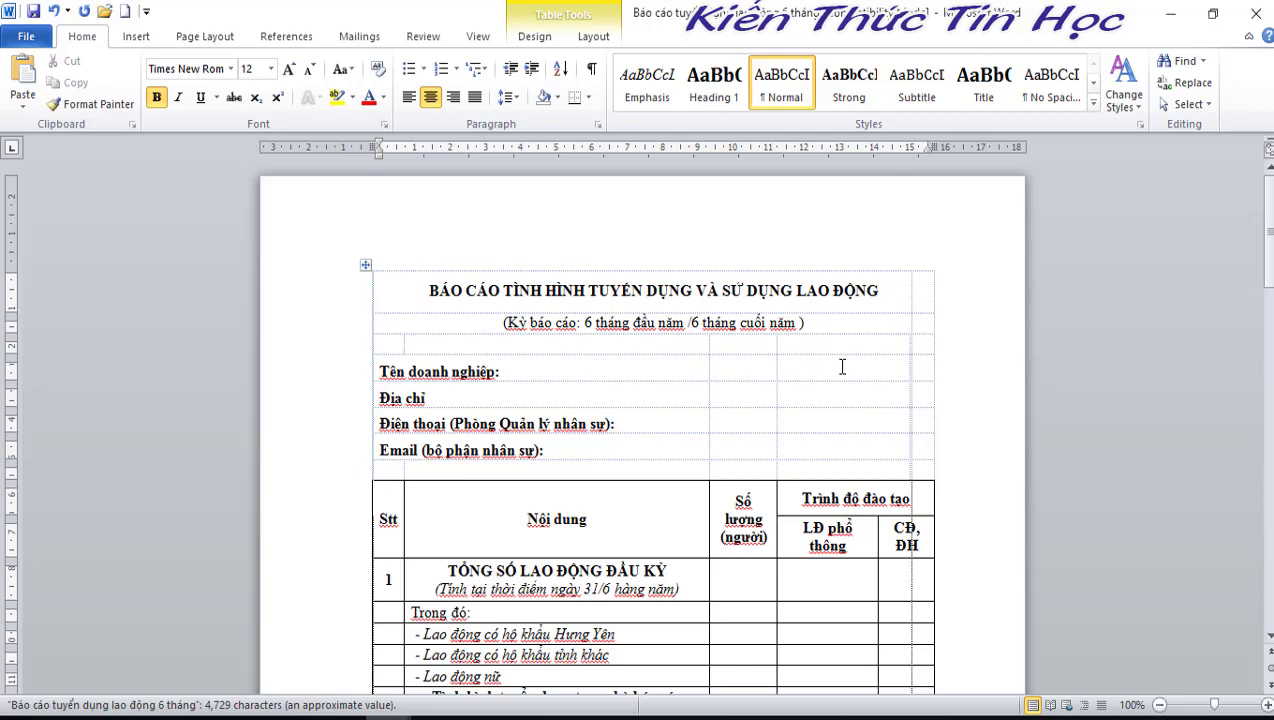
left_click(1256, 12)
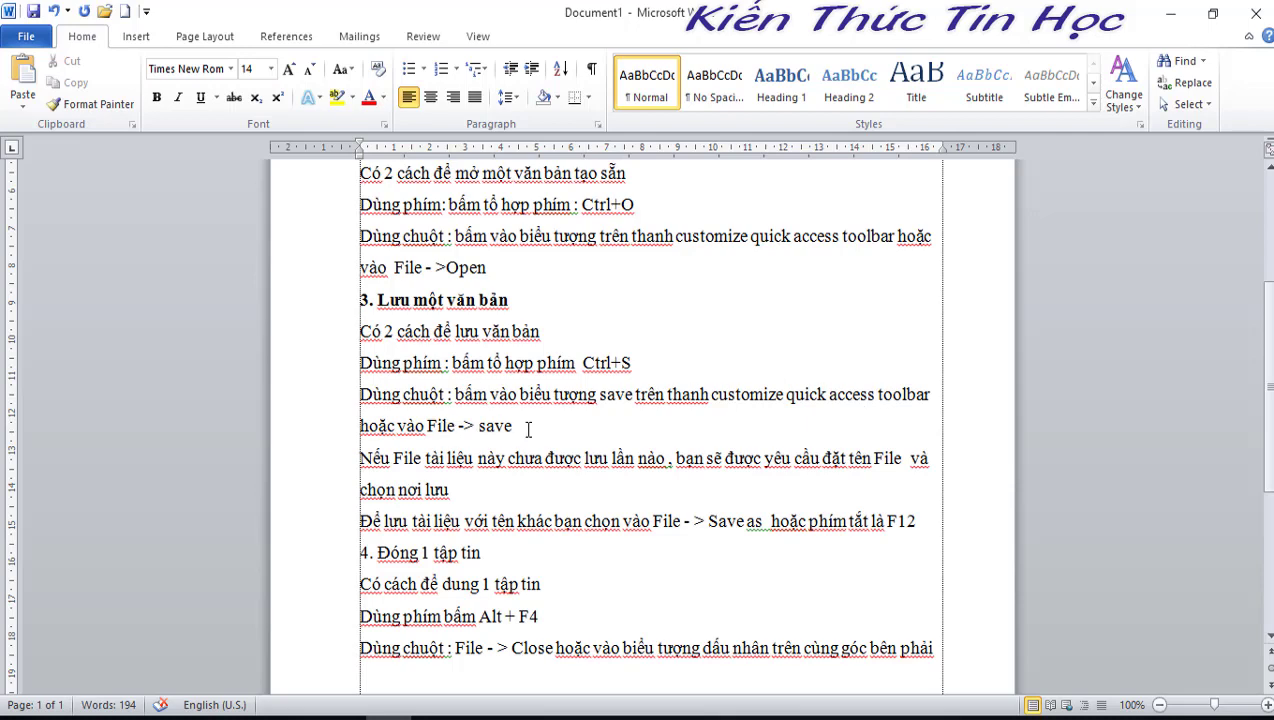
- Save the notes to the Desktop as 'bai tap', then minimize Word to view the desktop
key("ctrl+s")
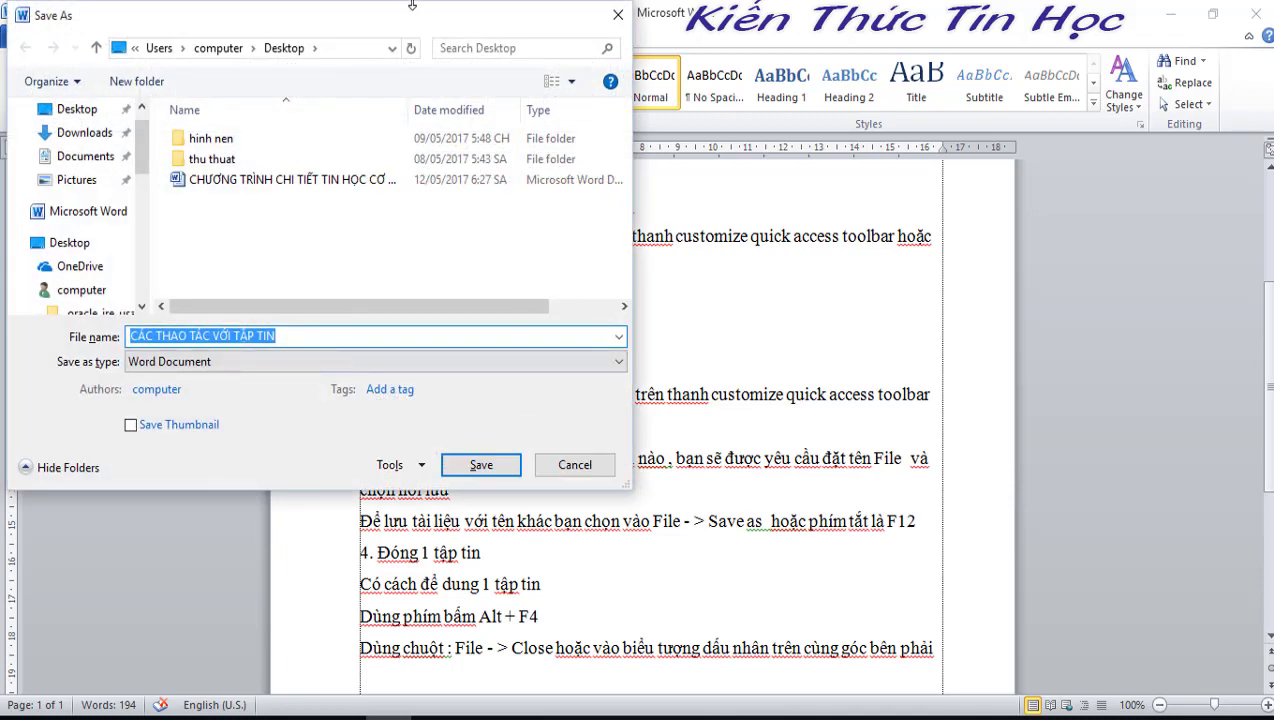
mouse_move(74, 12)
left_mouse_down()
mouse_move(372, 250)
mouse_move(372, 226)
left_mouse_up()
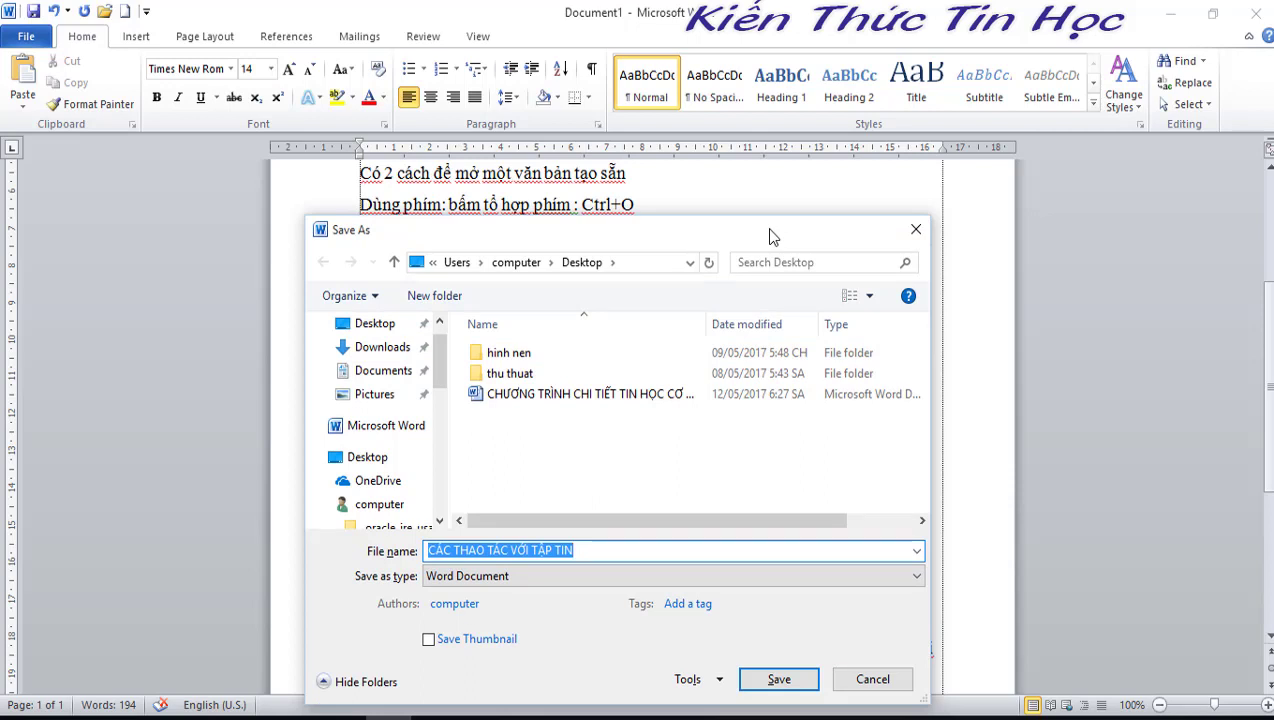
type("ba")
type("i r")
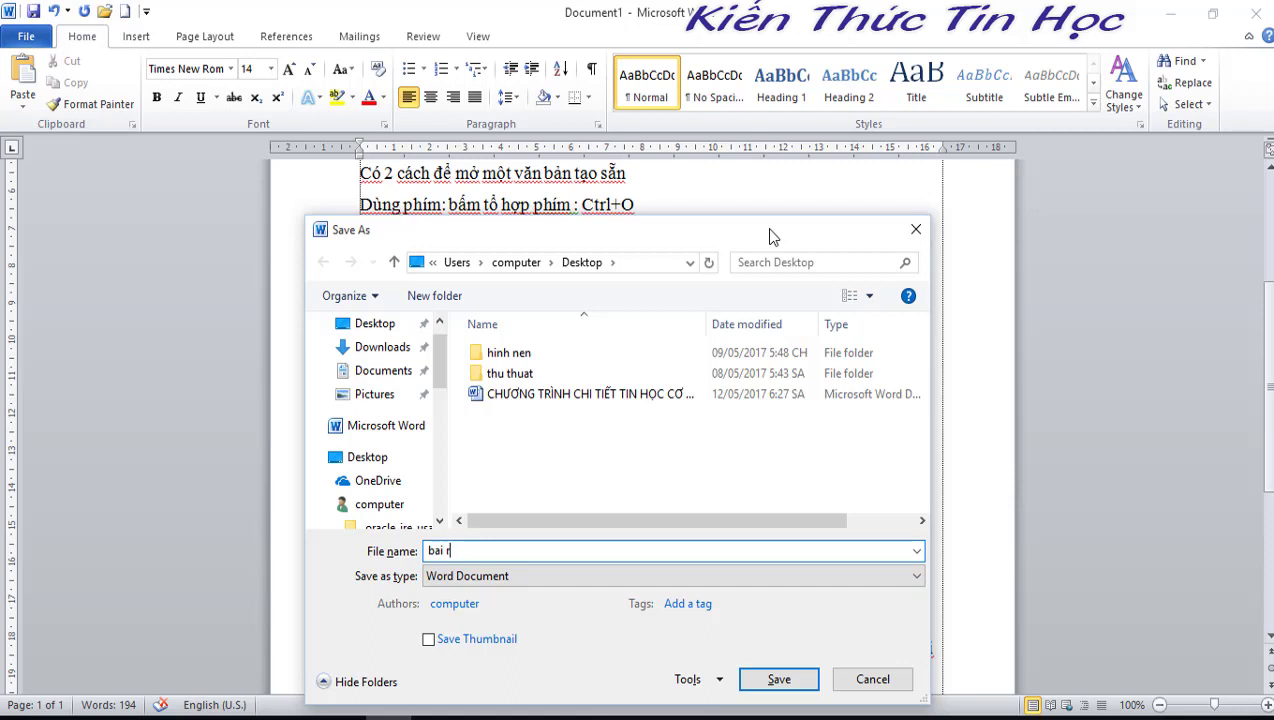
type("ap")
left_click(372, 323)
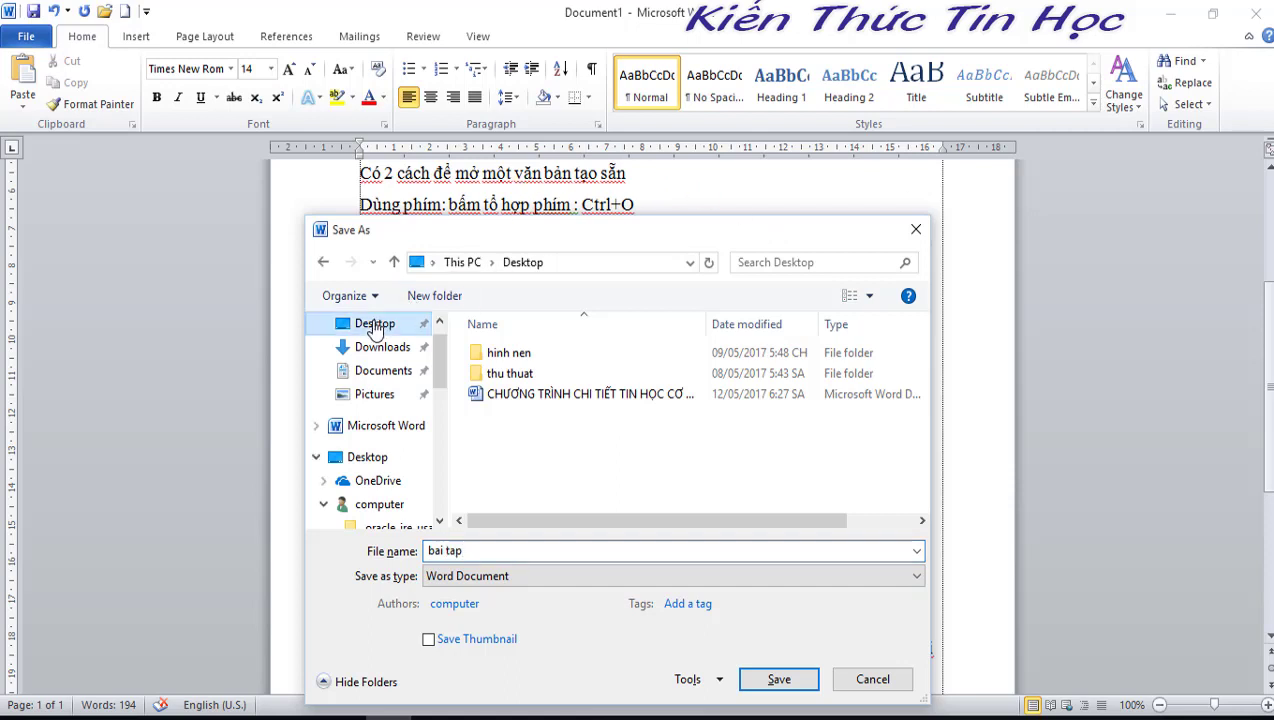
left_click(779, 680)
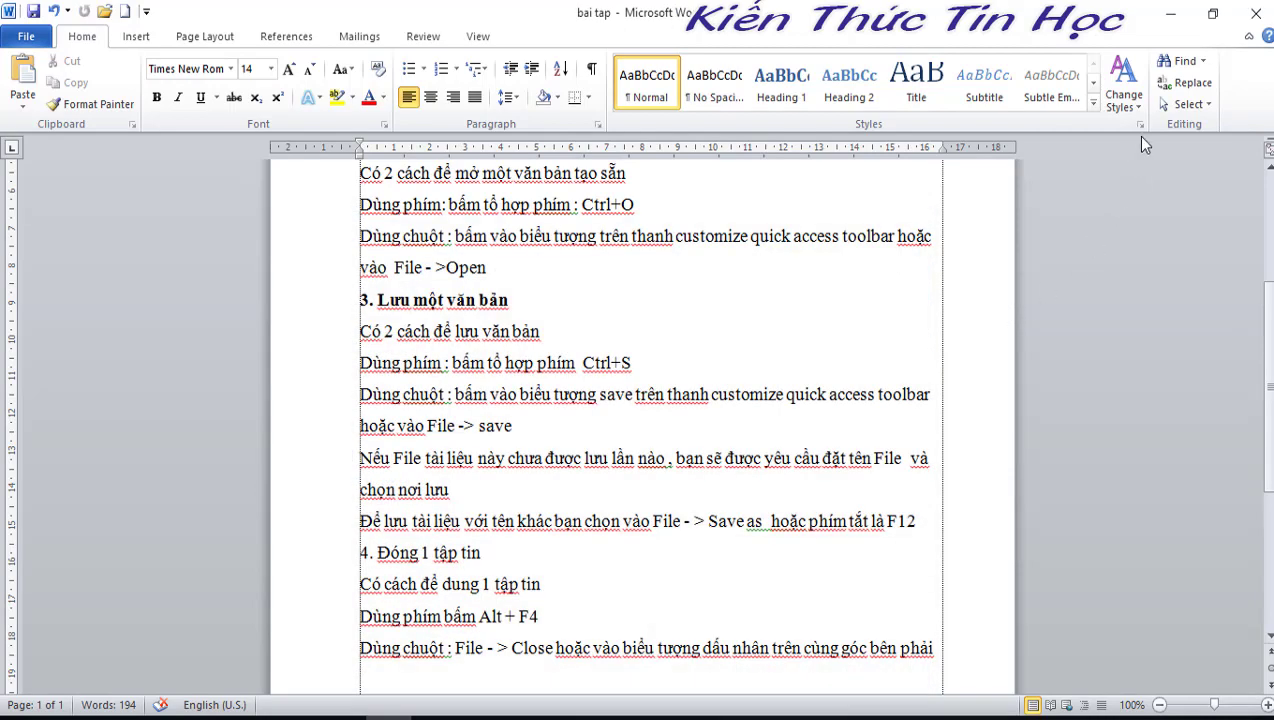
left_click(1171, 16)
- Save the current changes to 'bai tap' from the File menu
left_click(26, 37)
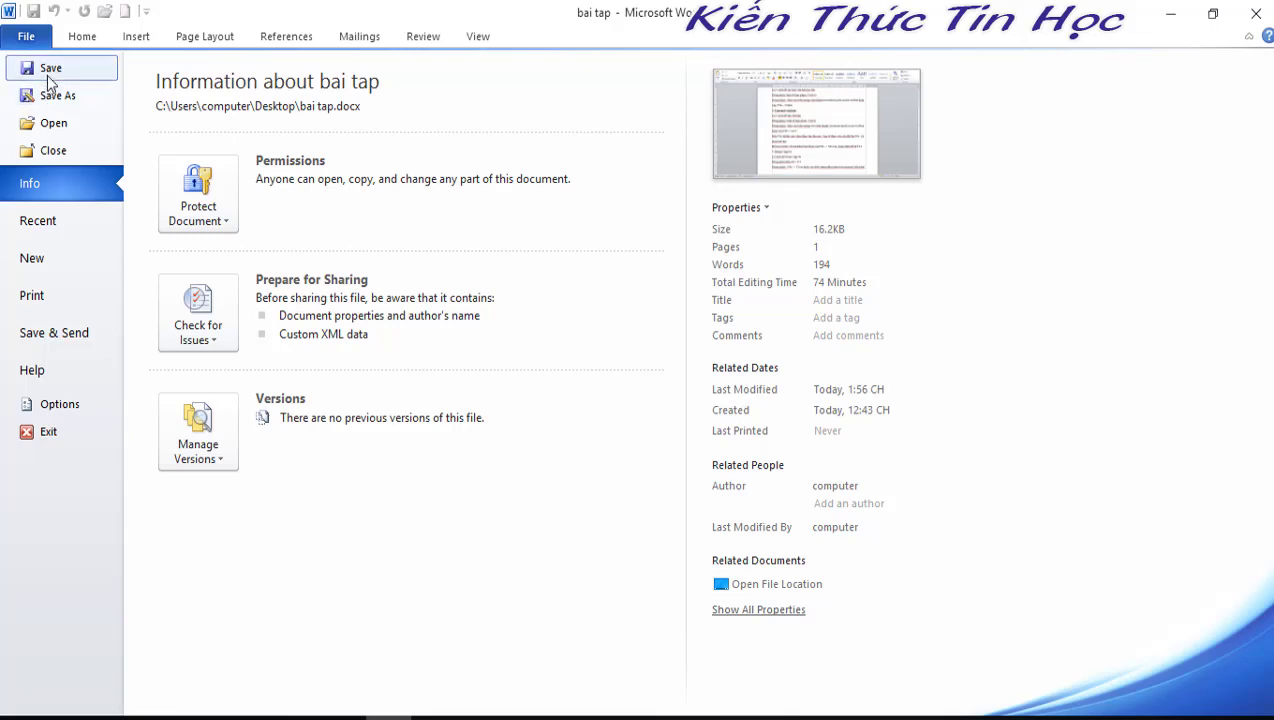
left_click(47, 72)
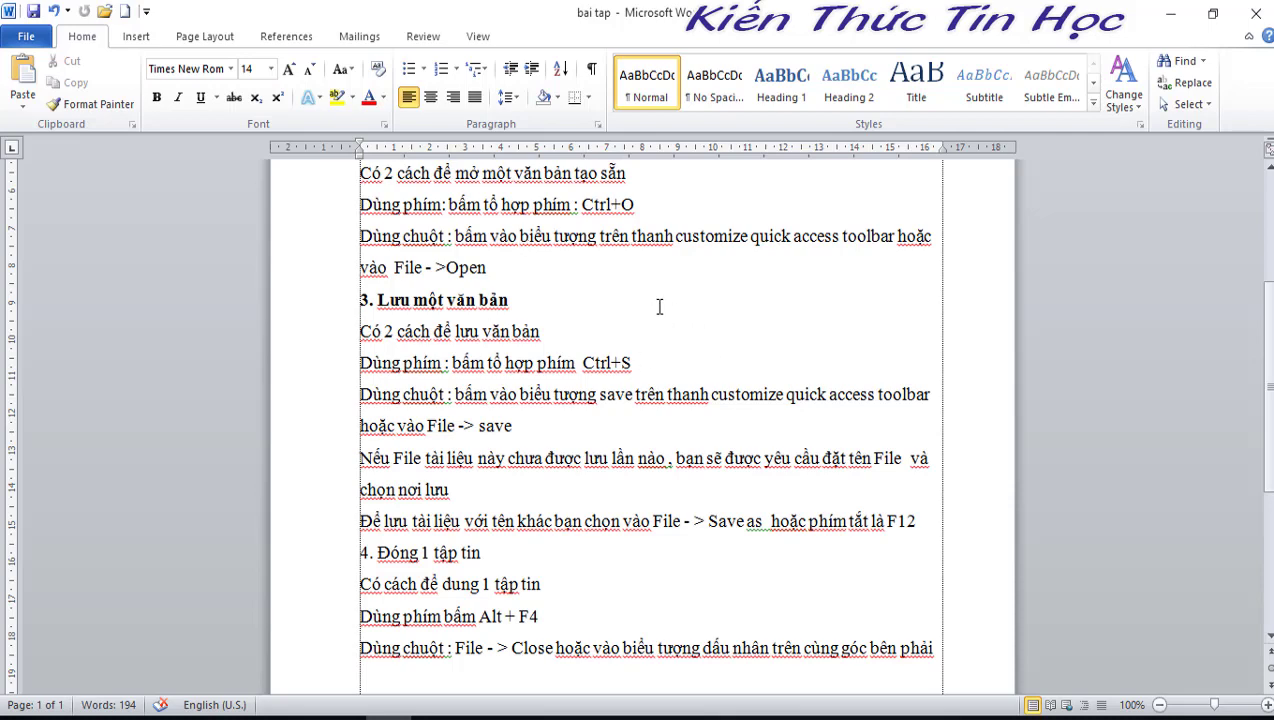
scroll(479, 357, "down", 1)
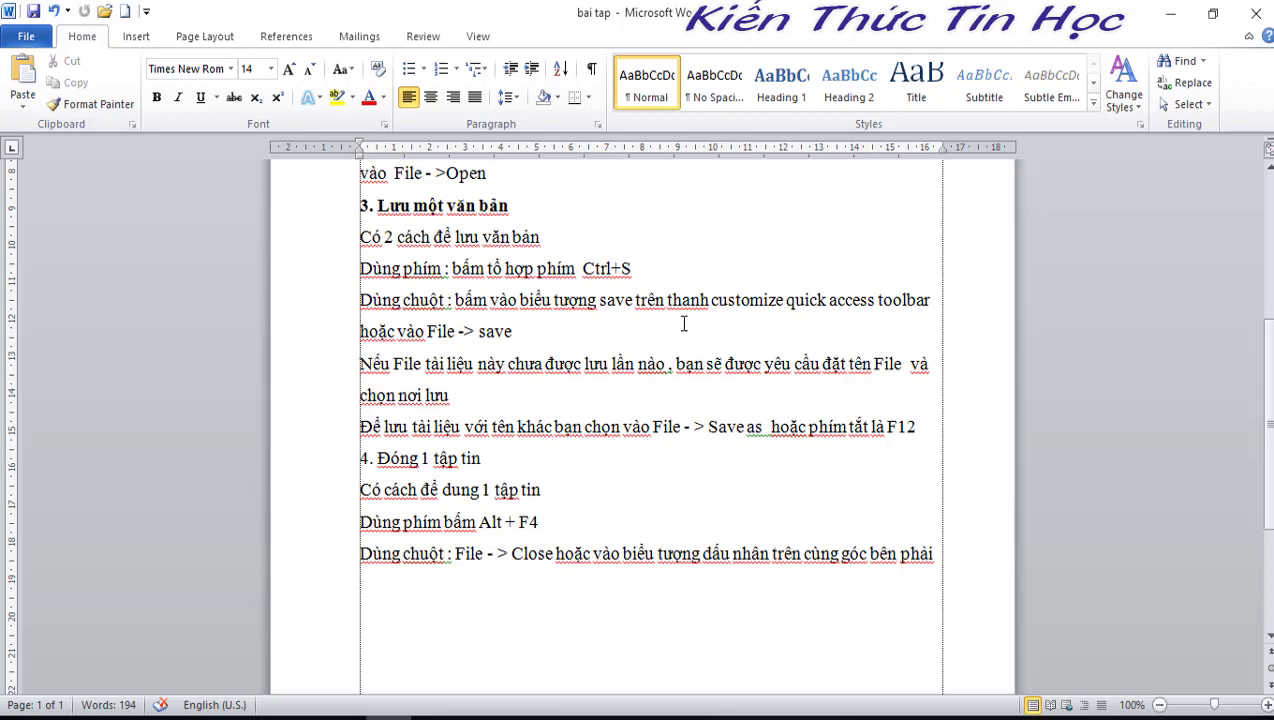
- Save a copy on the Desktop as 'bai tap 1' by appending ' 1' to the name
left_click(30, 38)
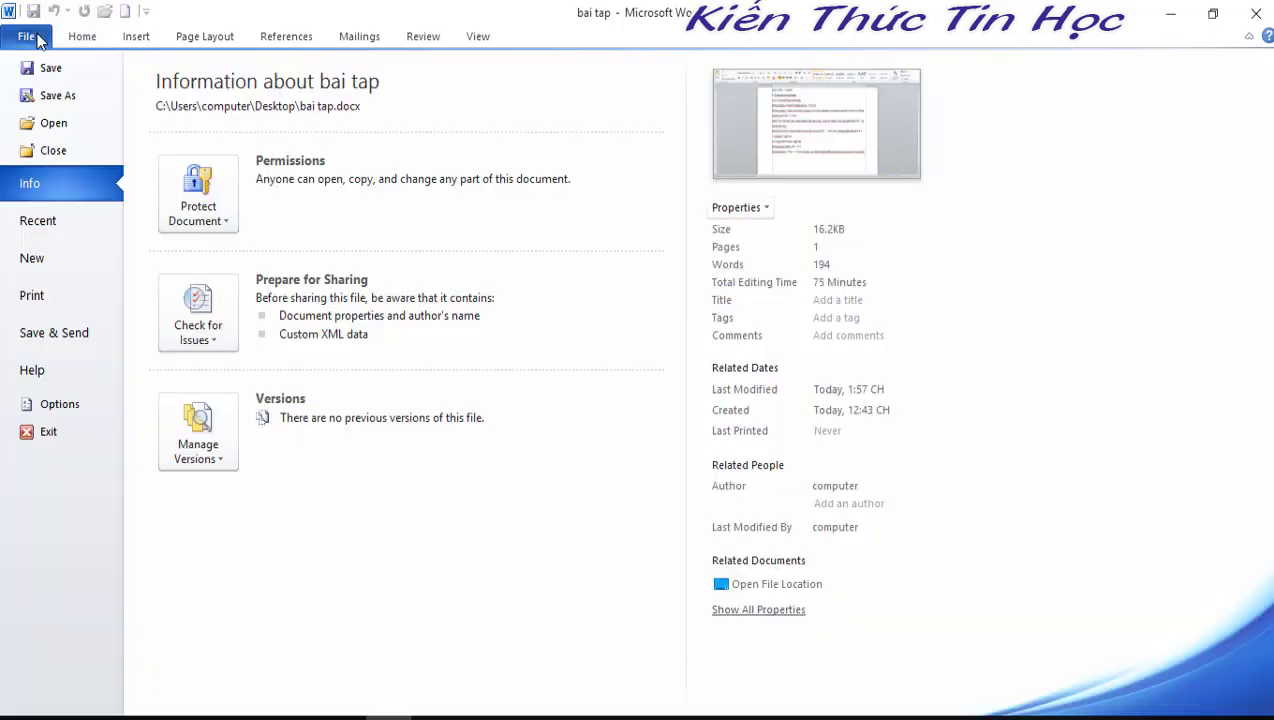
left_click(58, 97)
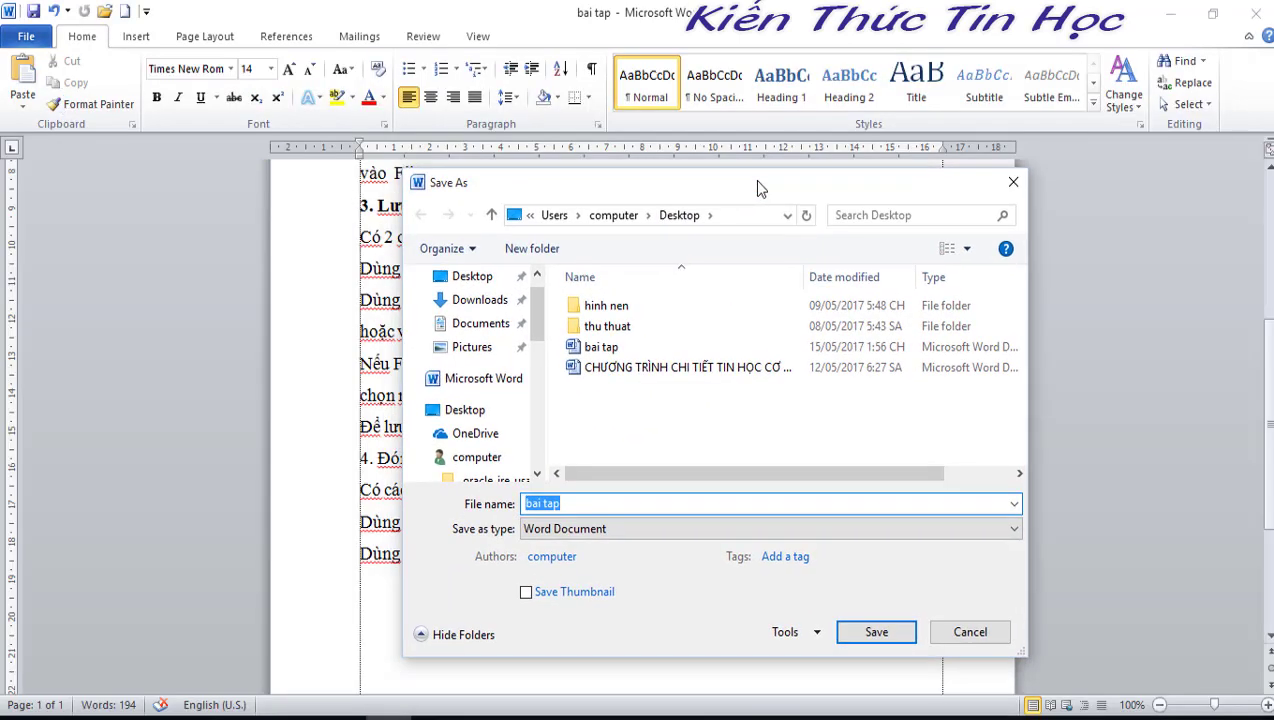
left_click(465, 277)
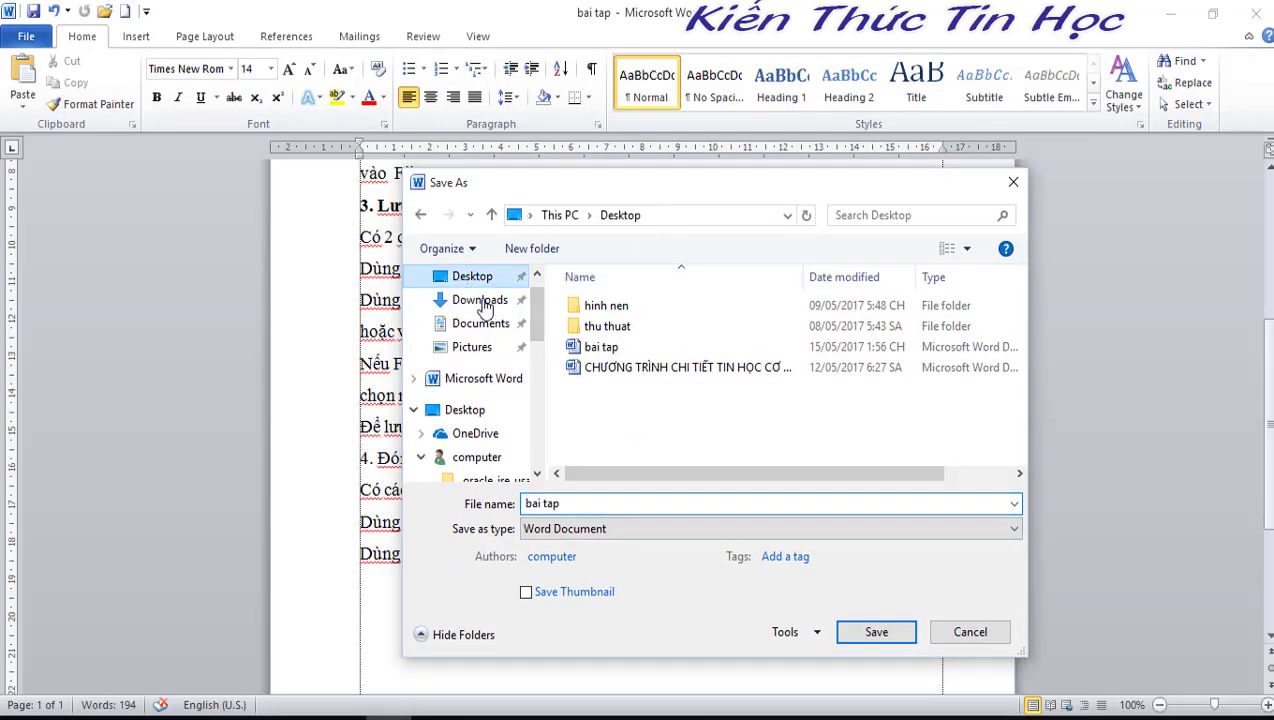
left_click(588, 502)
left_click(596, 498)
type("1")
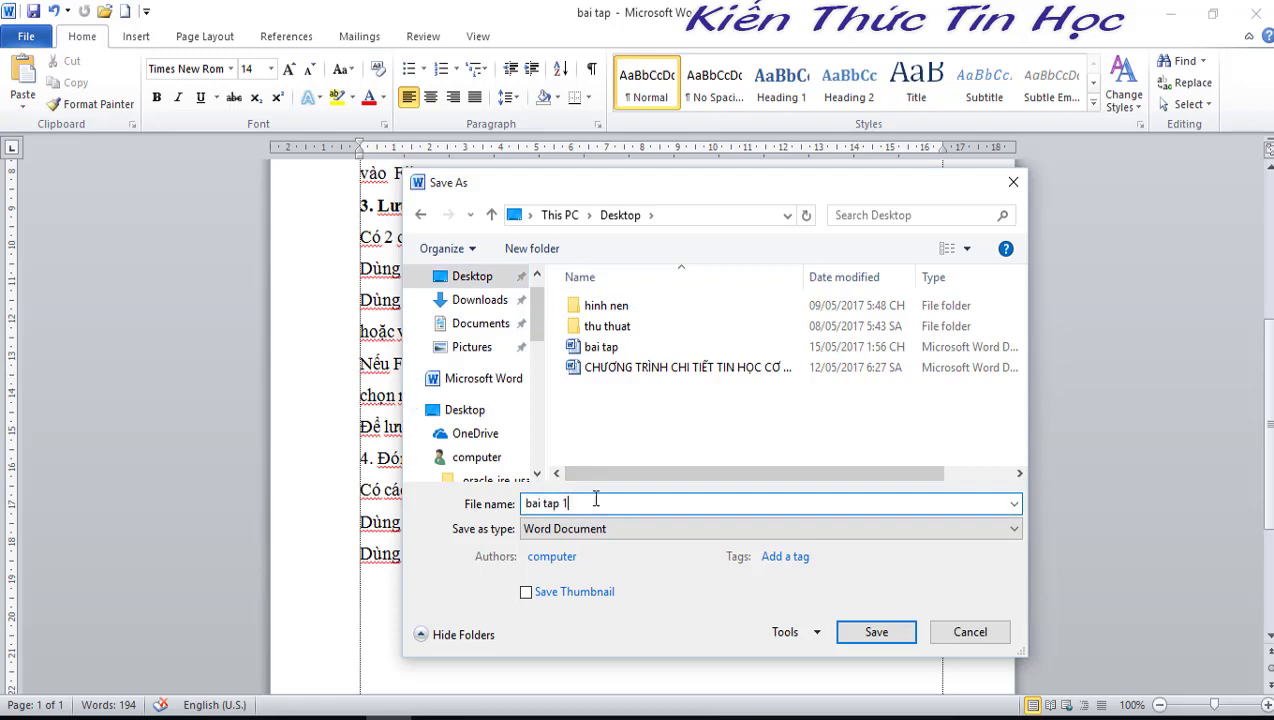
left_click(887, 634)
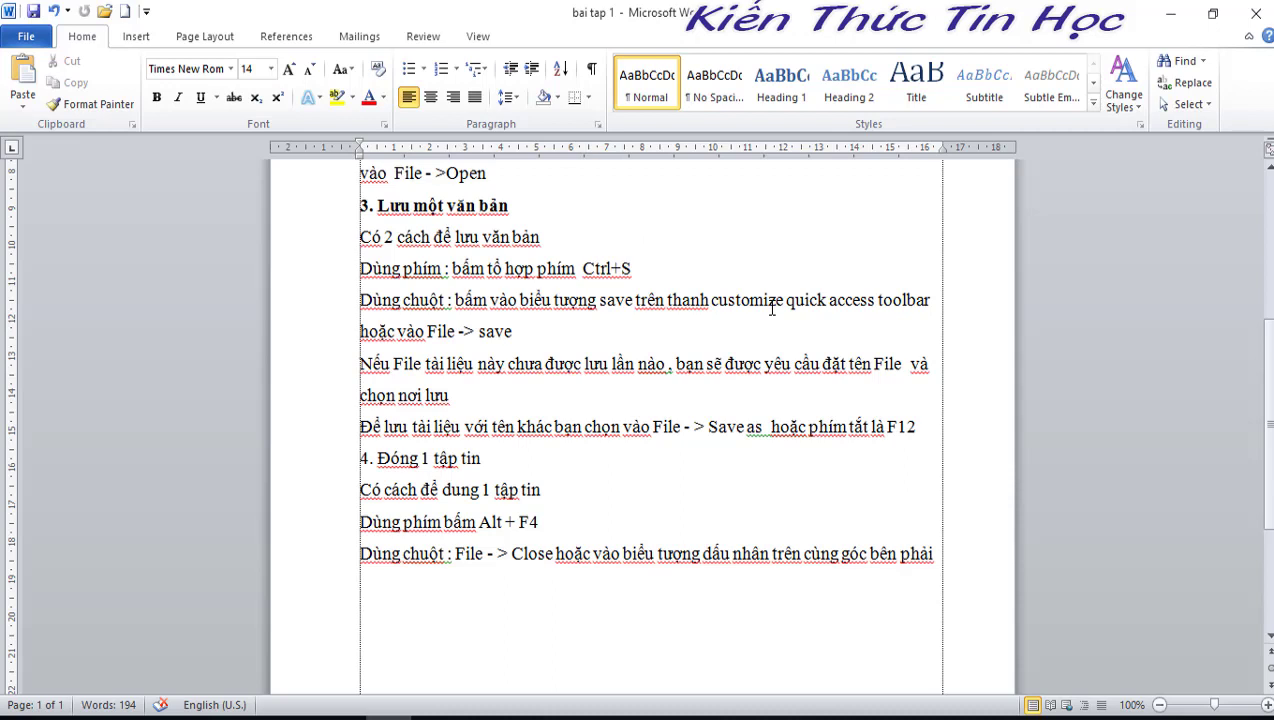
scroll(568, 357, "down", 1)
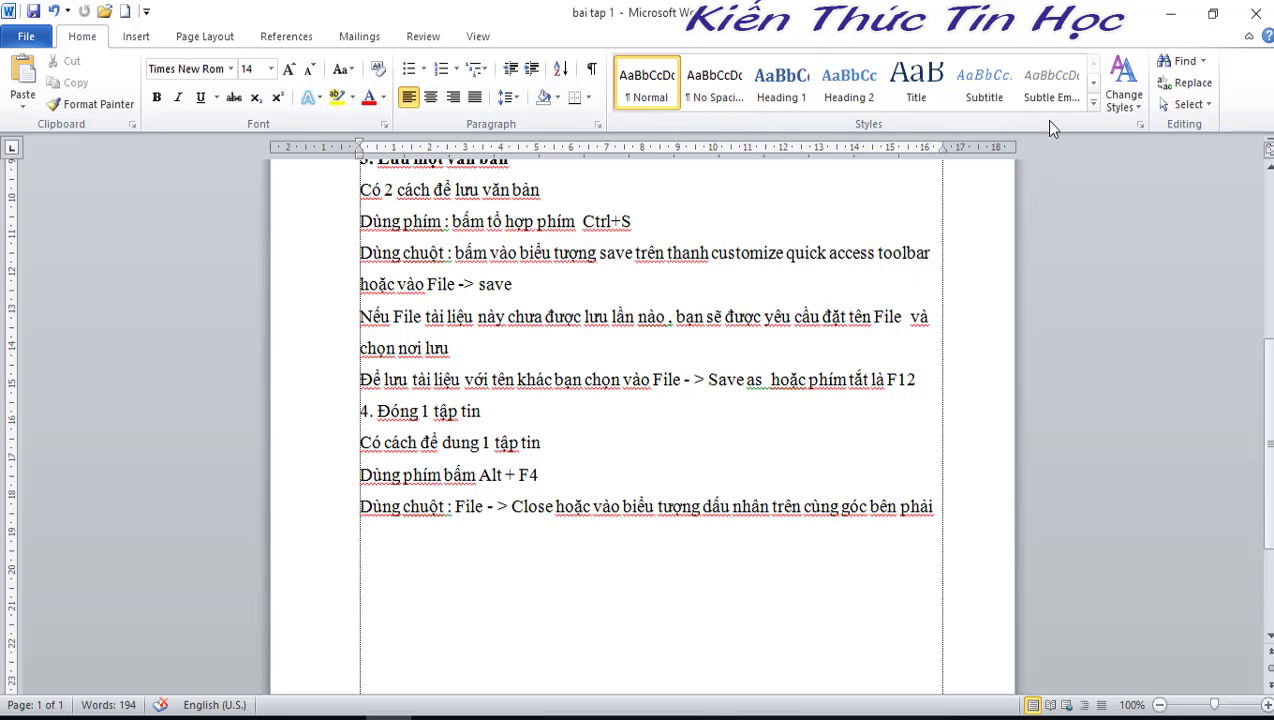
- Close Word and the 'bai tap 1' document, leaving the desktop showing
left_click(1250, 16)
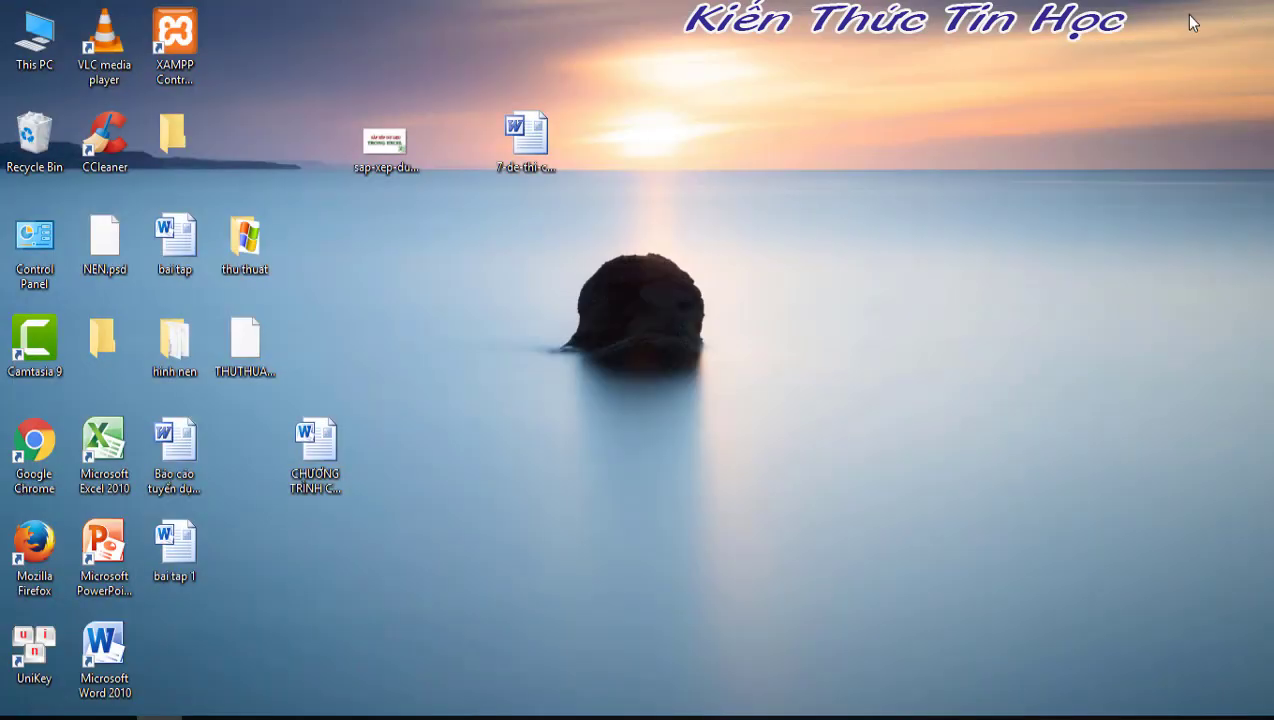